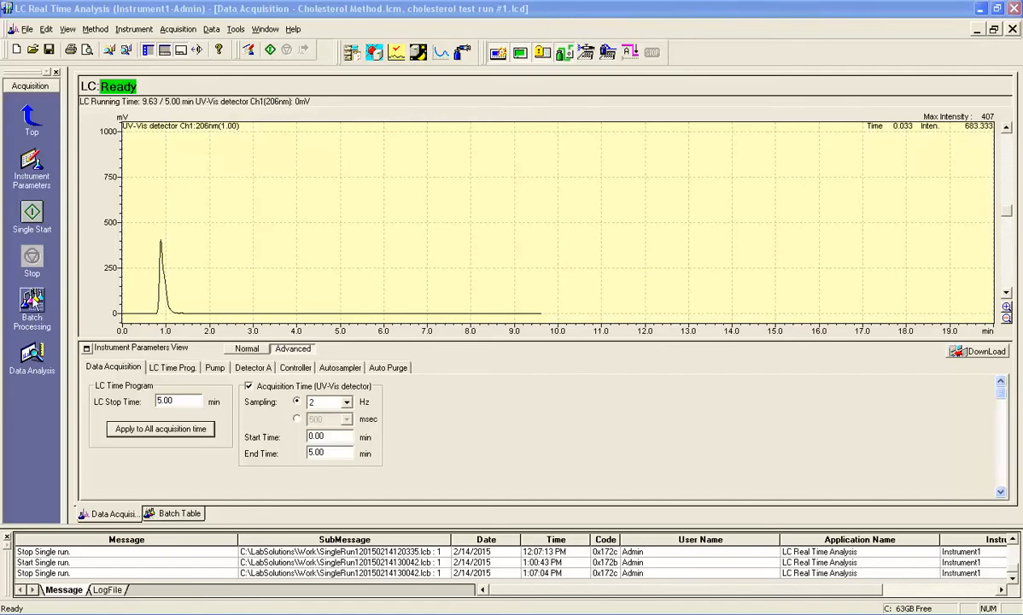
# Open batch processing and bring up the batch table in place of the data acquisition view.
pyautogui.click(31, 299)
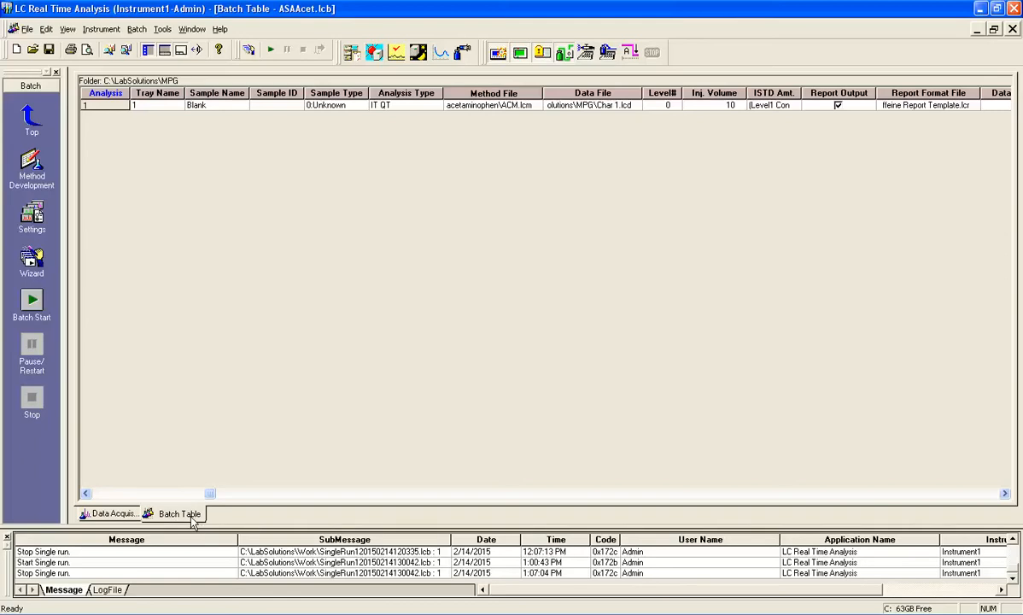
pyautogui.click(105, 514)
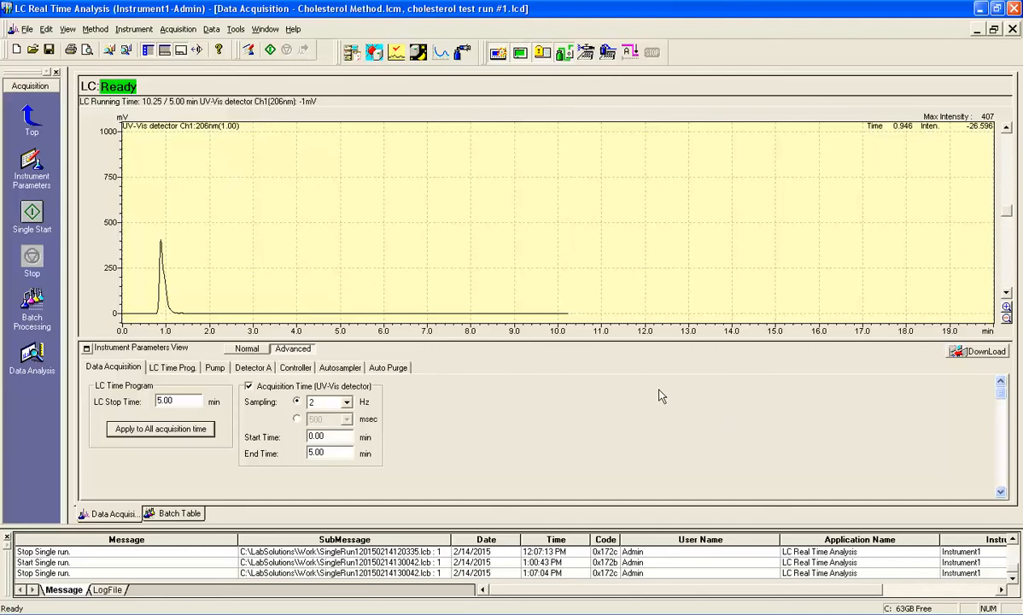
pyautogui.click(162, 514)
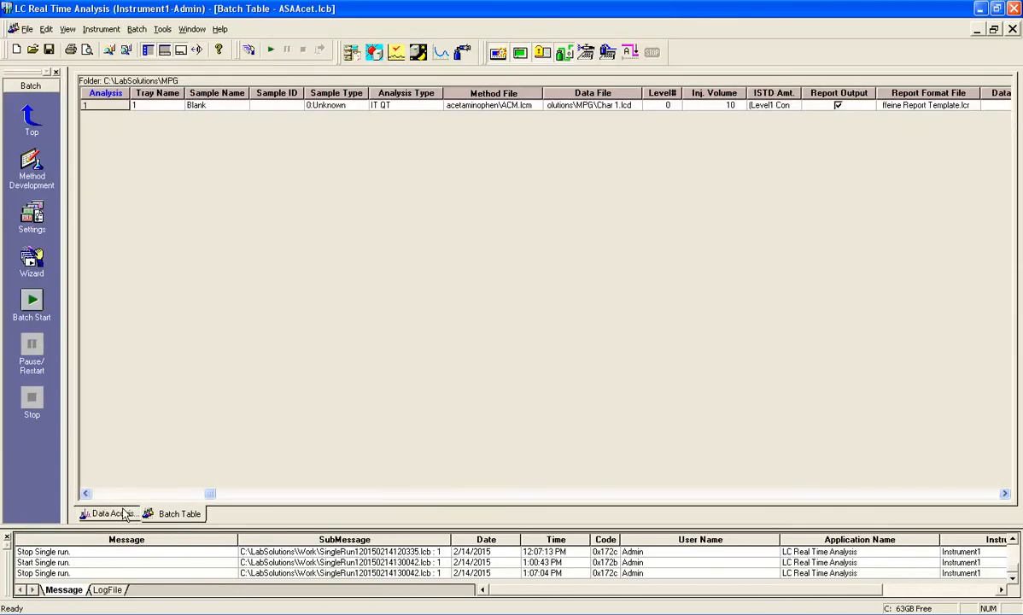
pyautogui.click(113, 513)
pyautogui.click(158, 515)
pyautogui.click(112, 514)
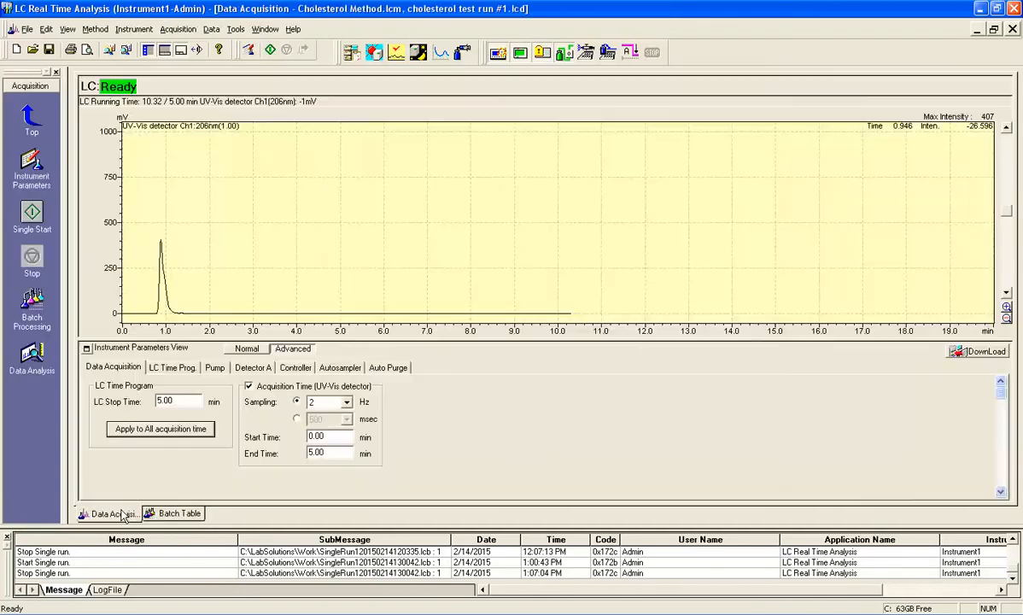
pyautogui.click(178, 515)
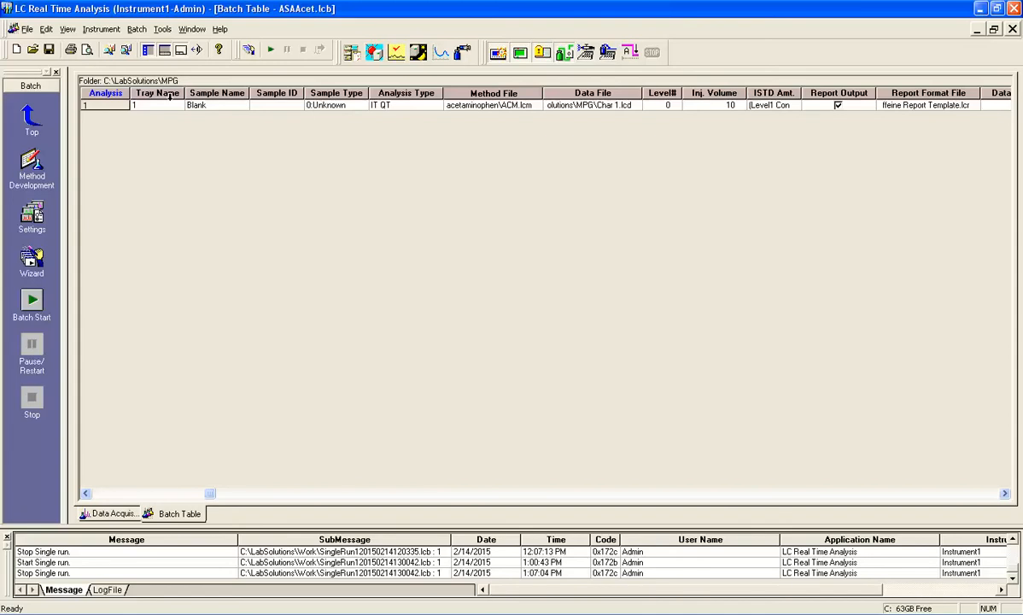
# Examine the vial number, tray name and sample name cells in the batch table's first row.
pyautogui.click(159, 106)
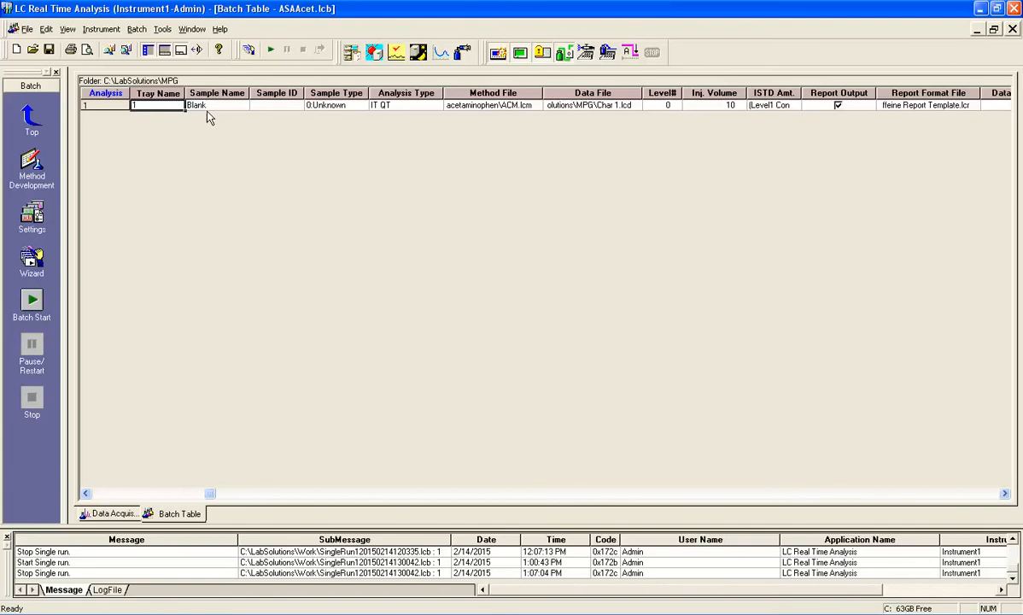
pyautogui.click(208, 107)
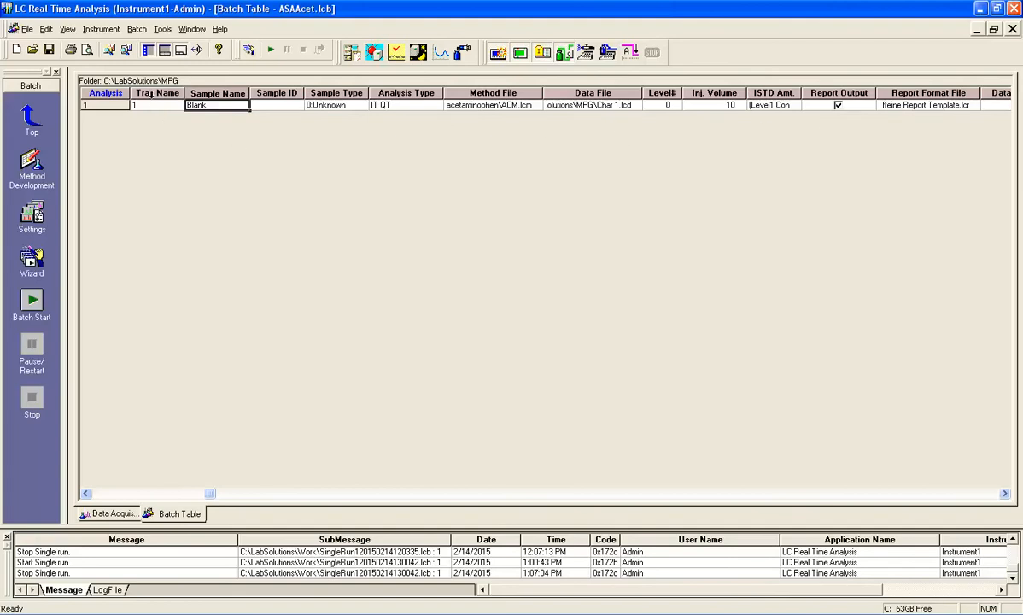
pyautogui.click(149, 105)
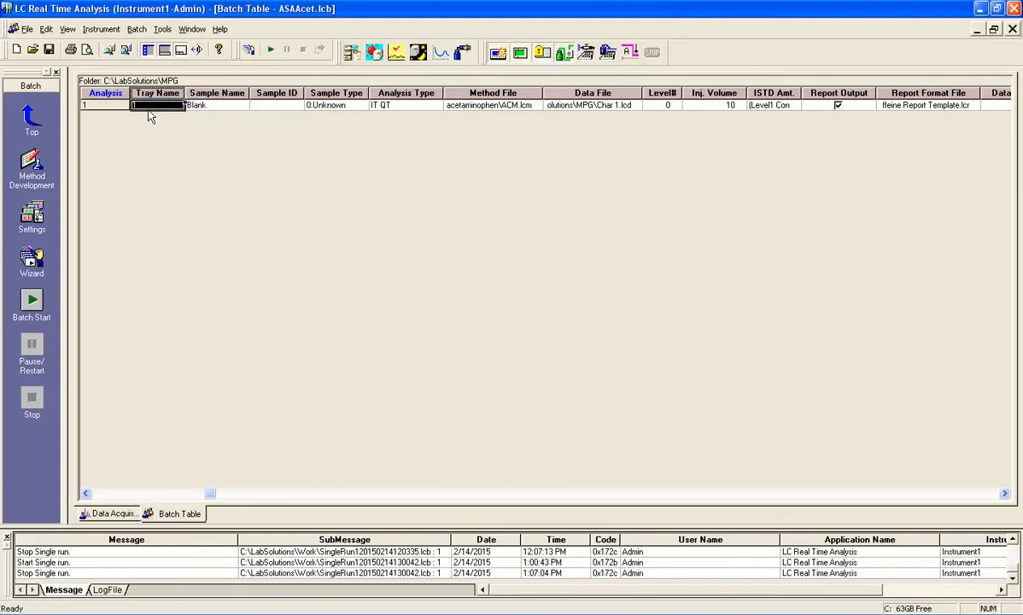
pyautogui.click(142, 139)
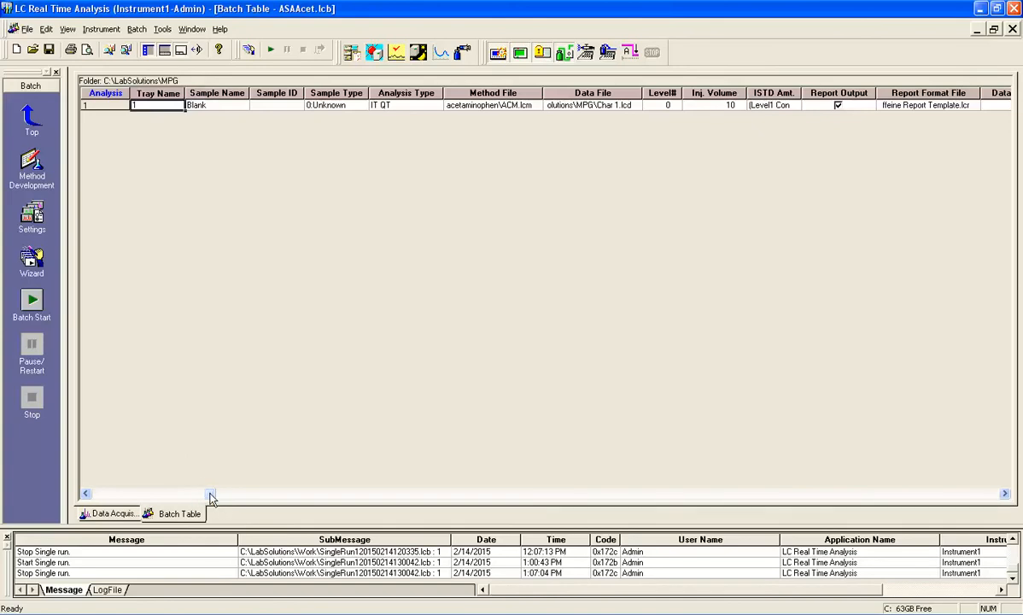
pyautogui.moveTo(208, 493); pyautogui.dragTo(85, 497)
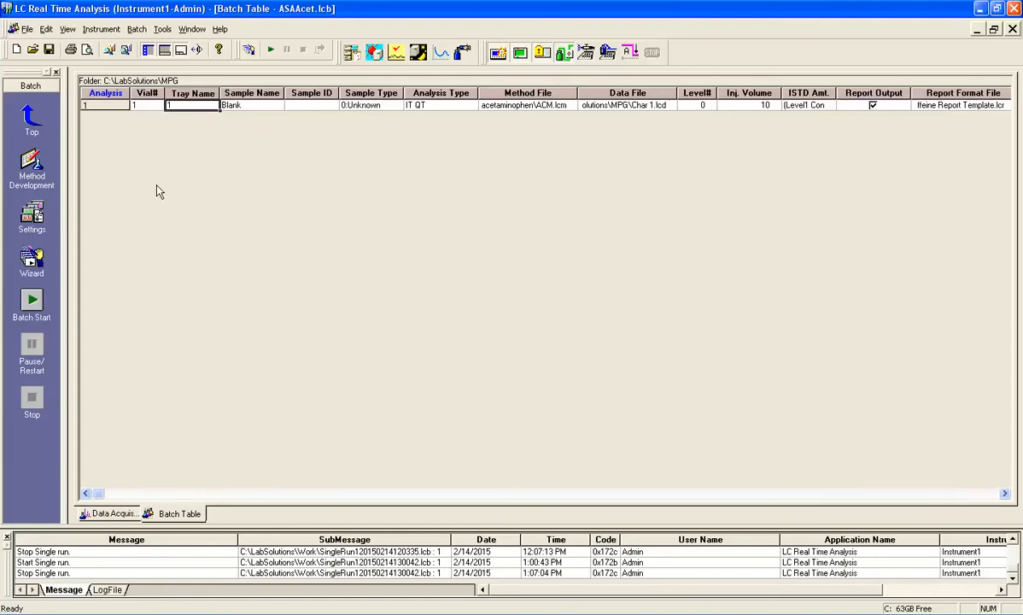
pyautogui.click(145, 106)
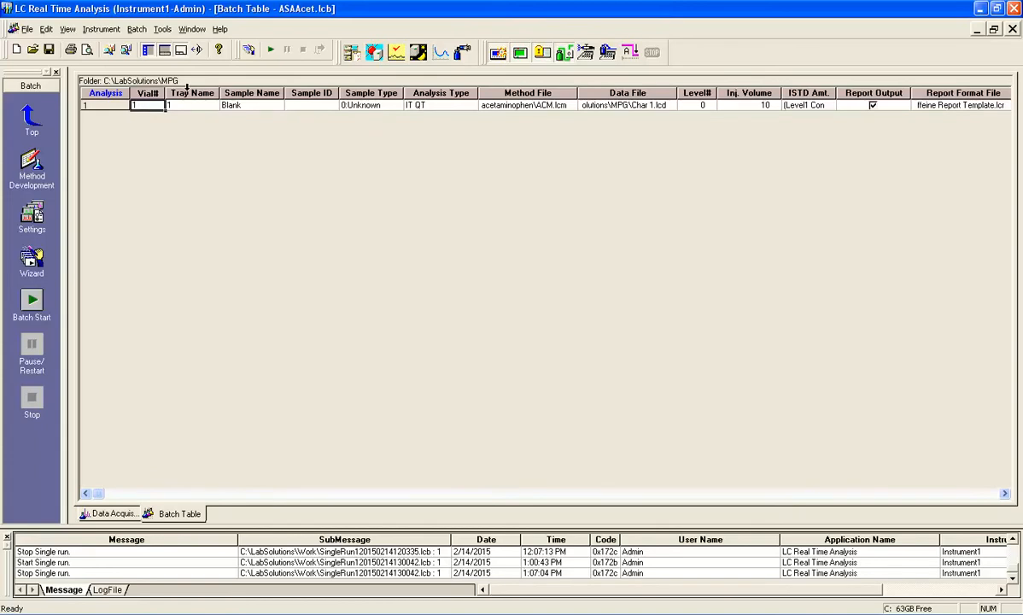
pyautogui.click(175, 105)
# Enter Blank as the sample name in the first row of the batch table.
pyautogui.doubleClick(242, 106)
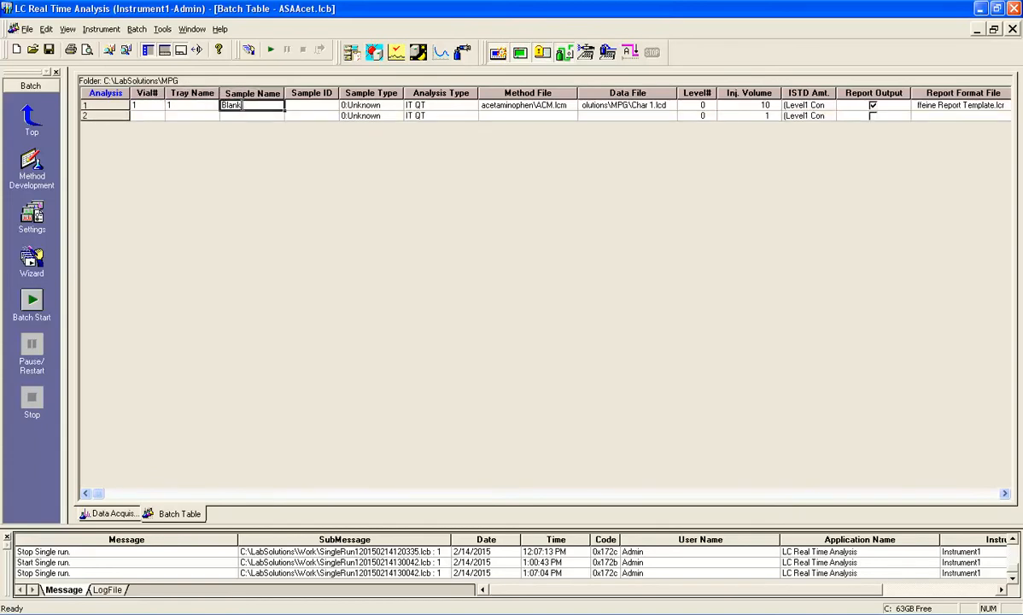
pyautogui.moveTo(243, 105); pyautogui.dragTo(199, 100)
pyautogui.write('Blank')
pyautogui.click(307, 109)
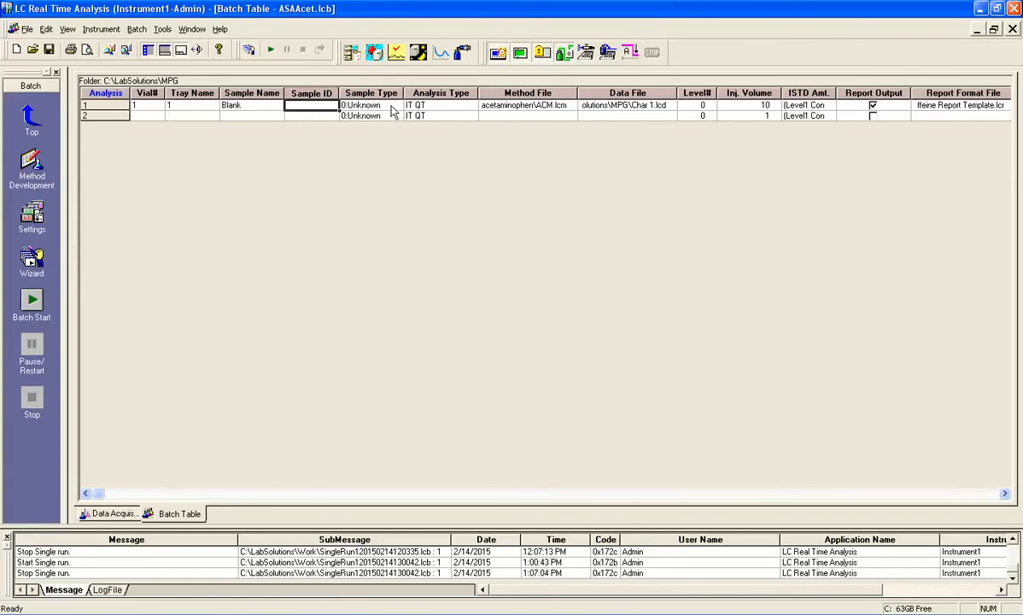
# Review the available sample type and analysis type options for the first row.
pyautogui.click(380, 105)
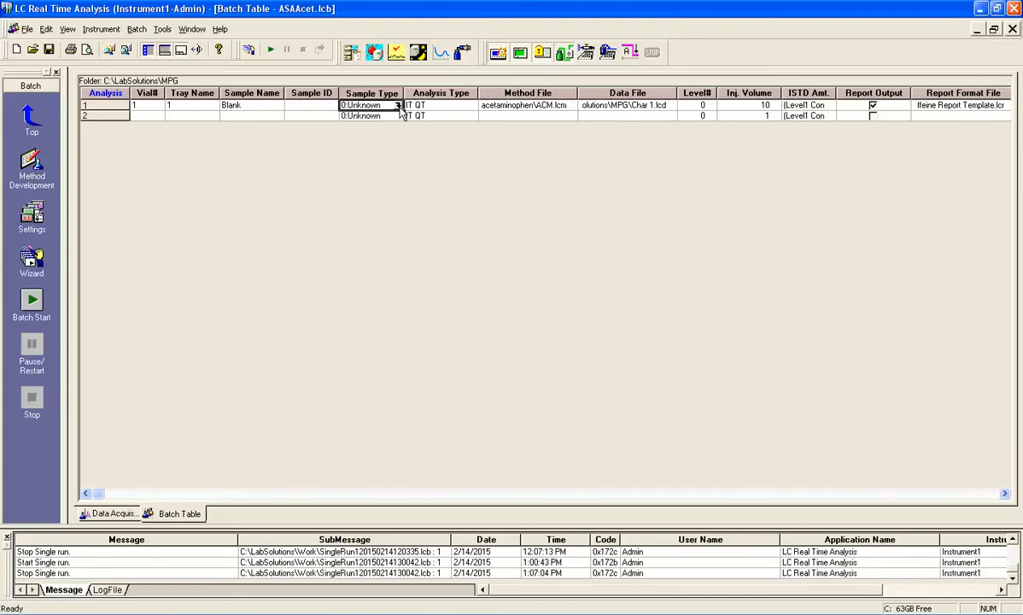
pyautogui.click(398, 105)
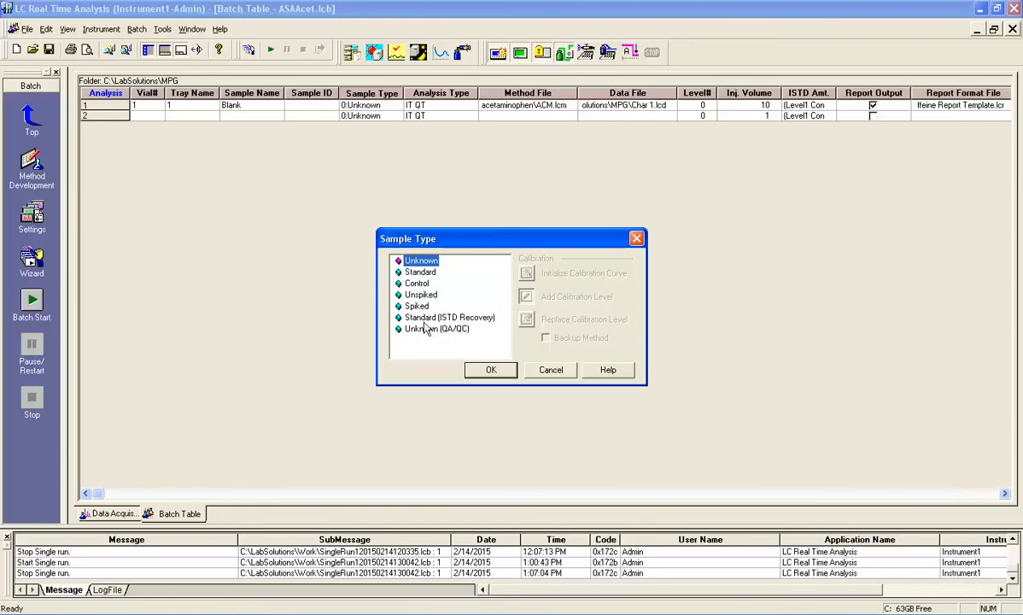
pyautogui.click(560, 373)
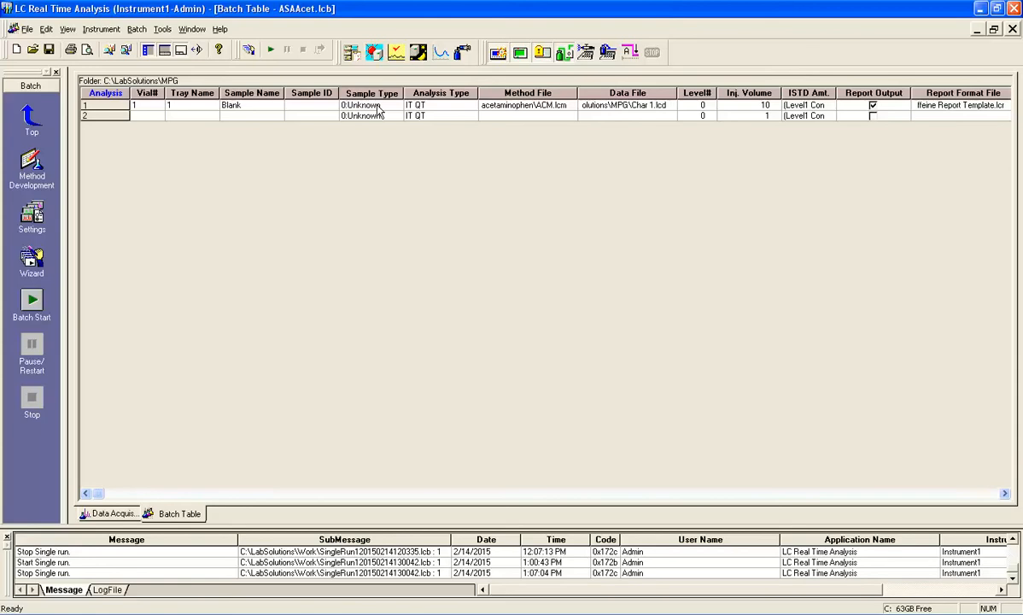
pyautogui.click(433, 106)
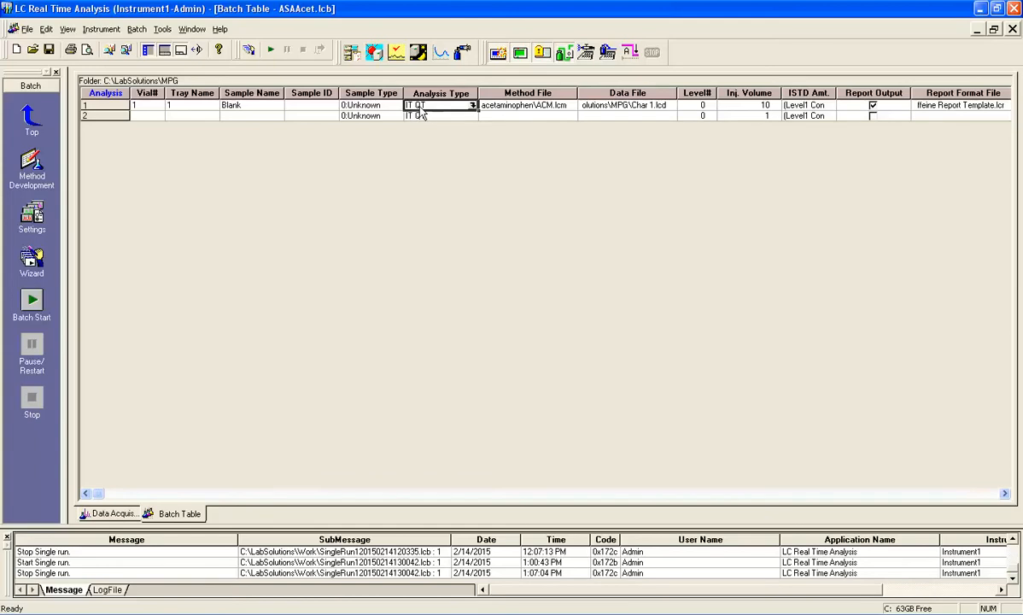
pyautogui.click(472, 106)
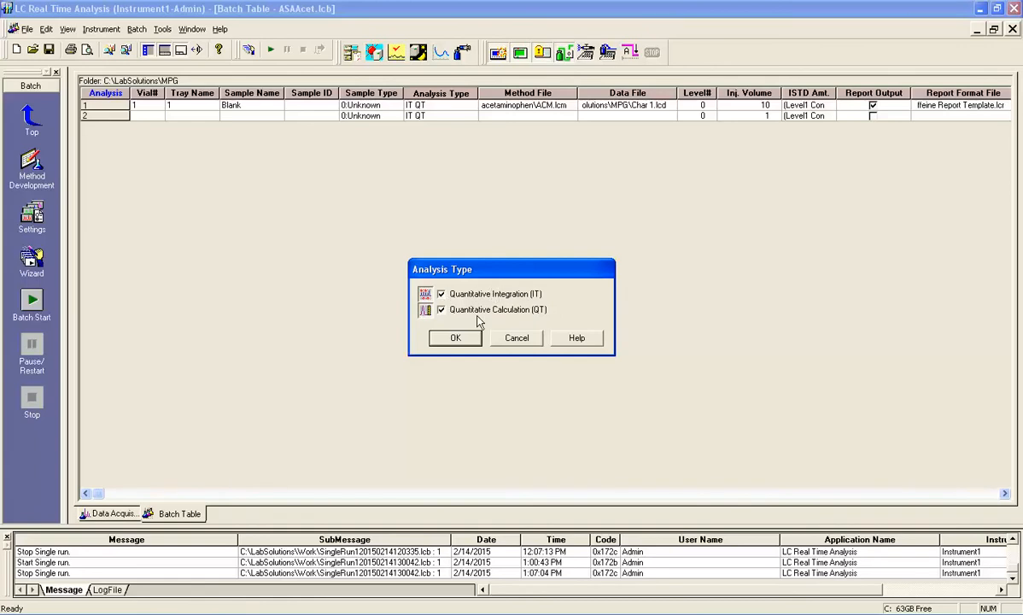
pyautogui.click(513, 339)
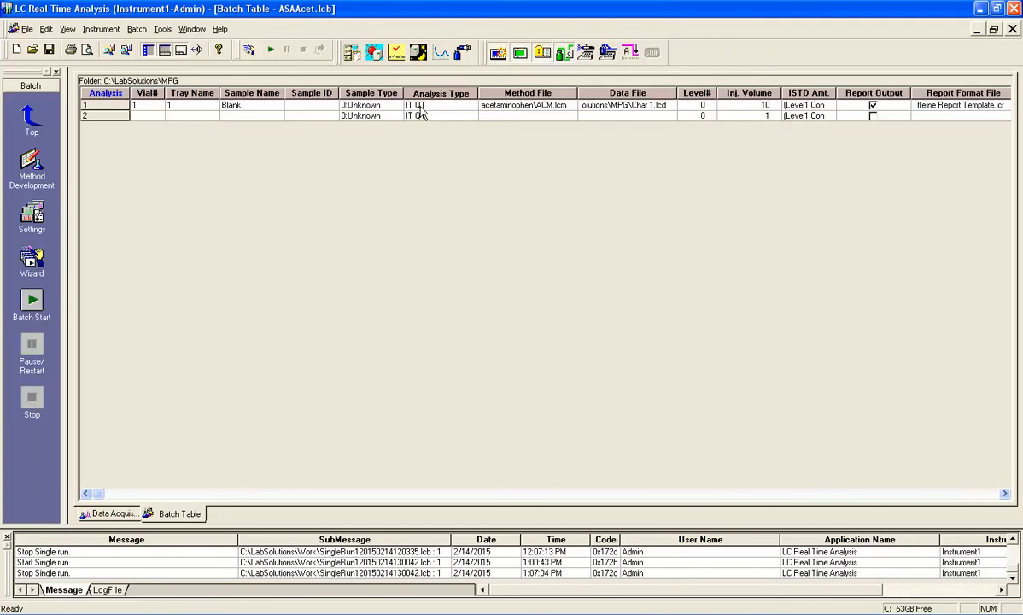
# Assign Cholesterol Method.lcm from the LabSolutions Chem-Techathon folder as the first row's method file.
pyautogui.click(547, 107)
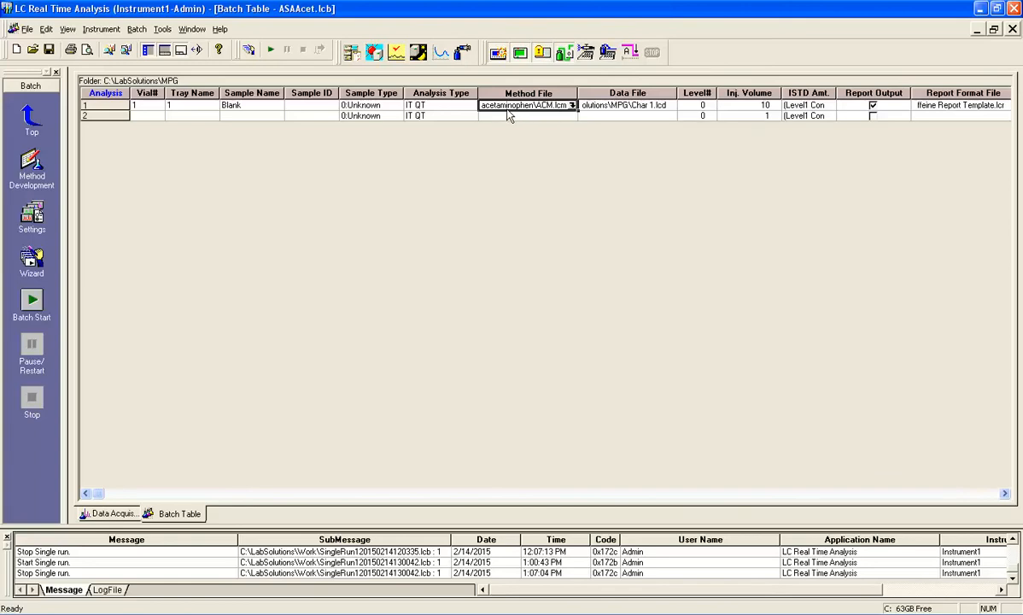
pyautogui.click(572, 105)
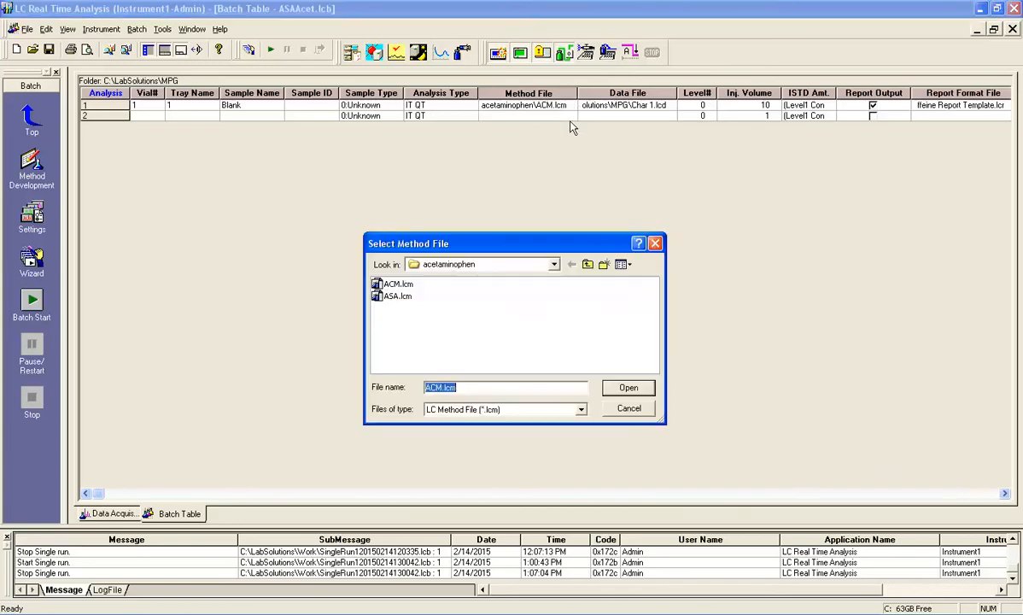
pyautogui.click(466, 265)
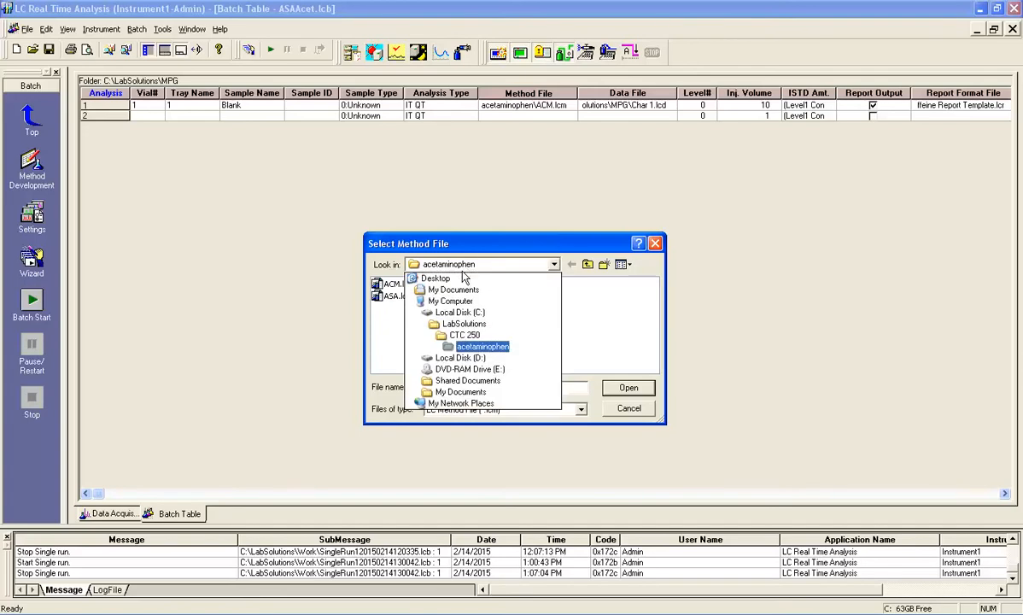
pyautogui.click(462, 325)
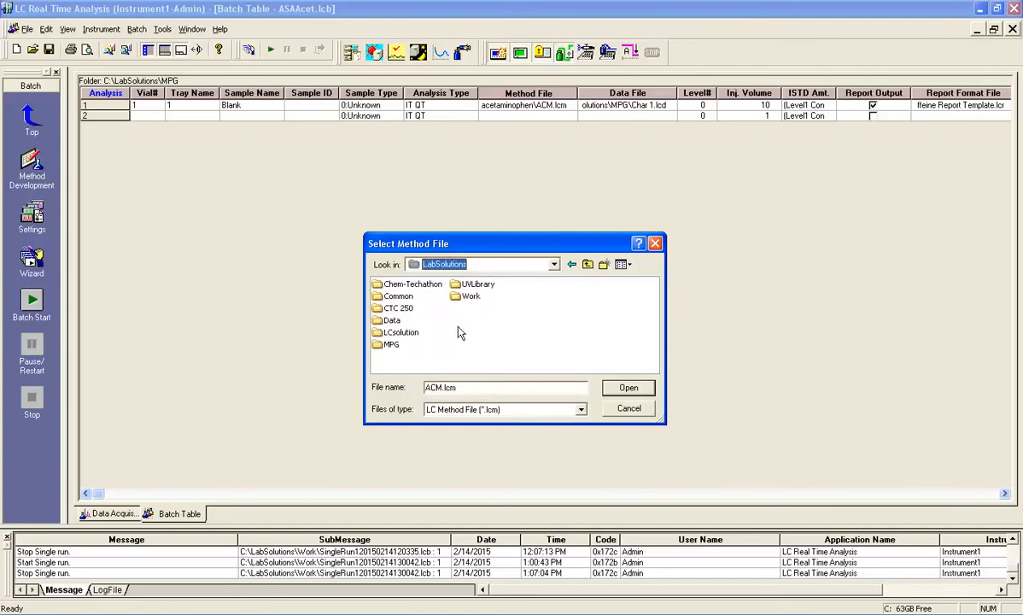
pyautogui.doubleClick(425, 286)
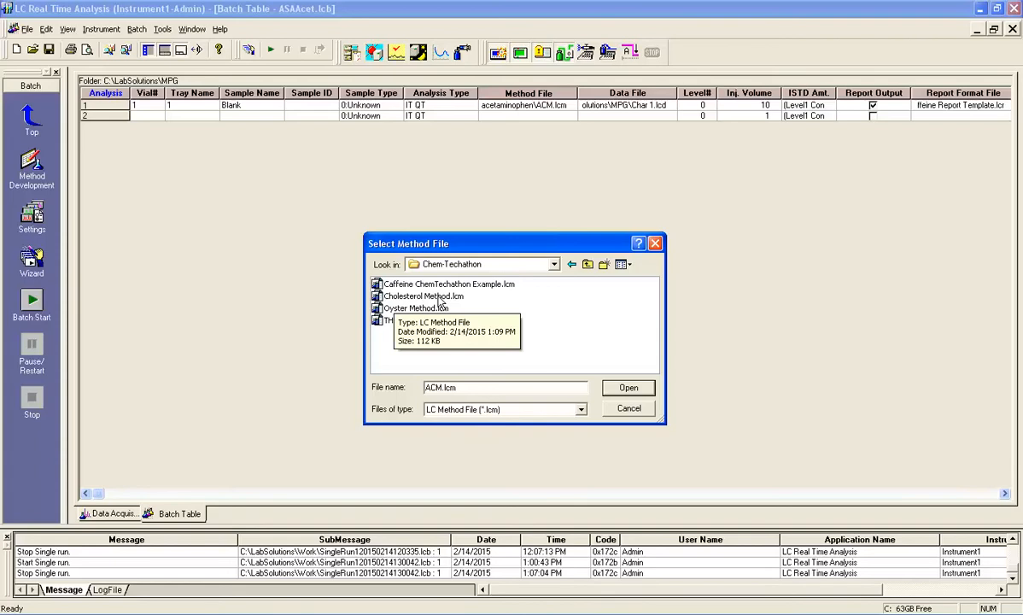
pyautogui.doubleClick(438, 298)
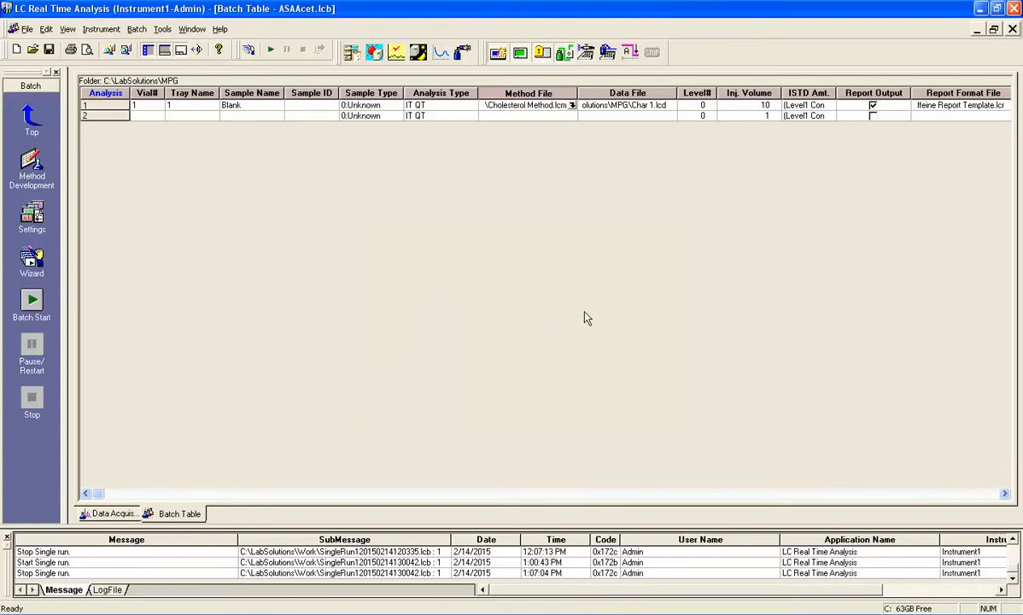
# Set the first row's data file to blank in the LabSolutions Chem-Techathon folder.
pyautogui.click(644, 110)
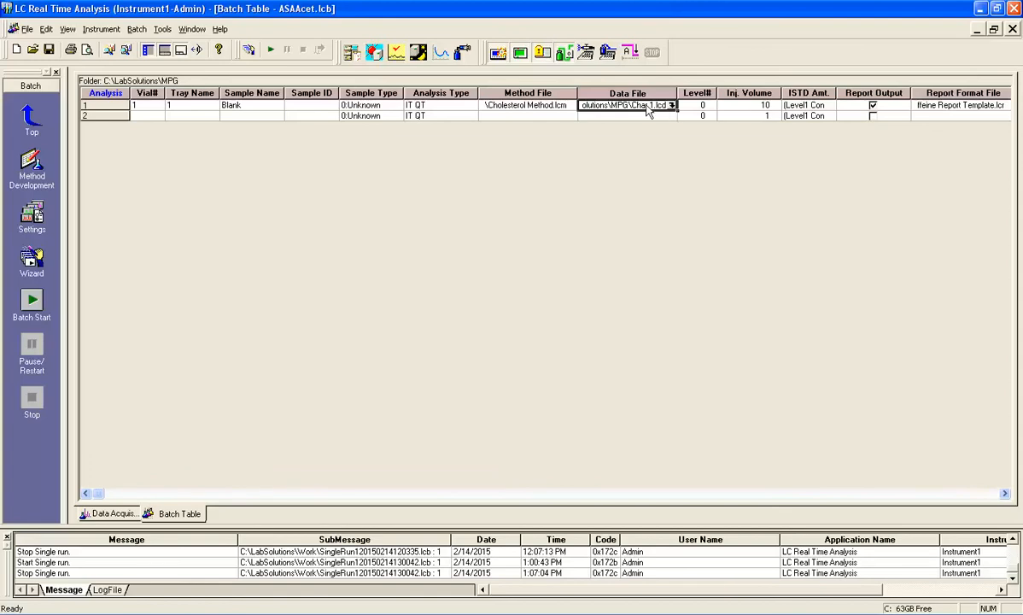
pyautogui.click(673, 106)
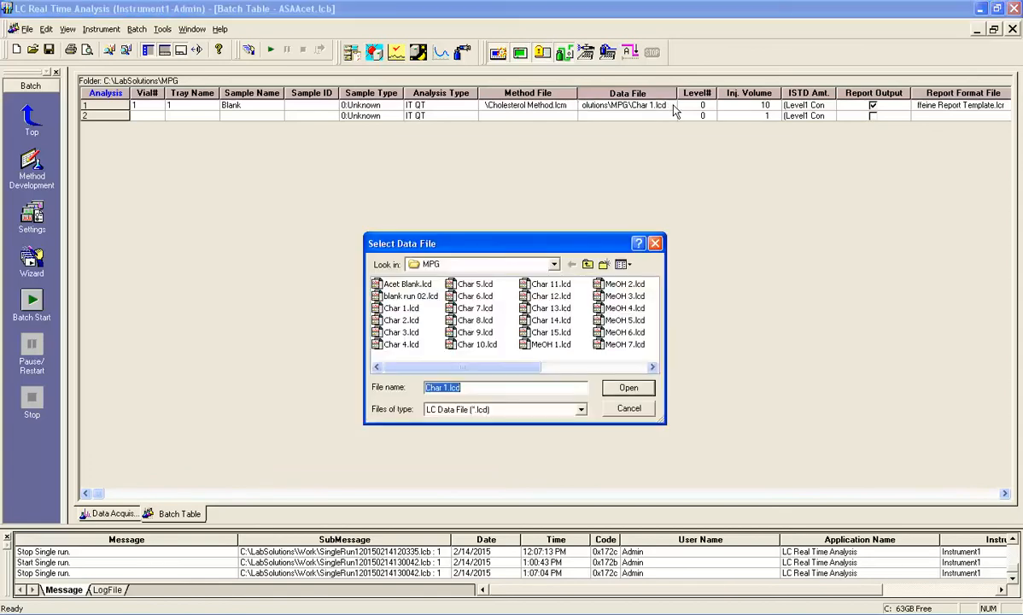
pyautogui.click(553, 264)
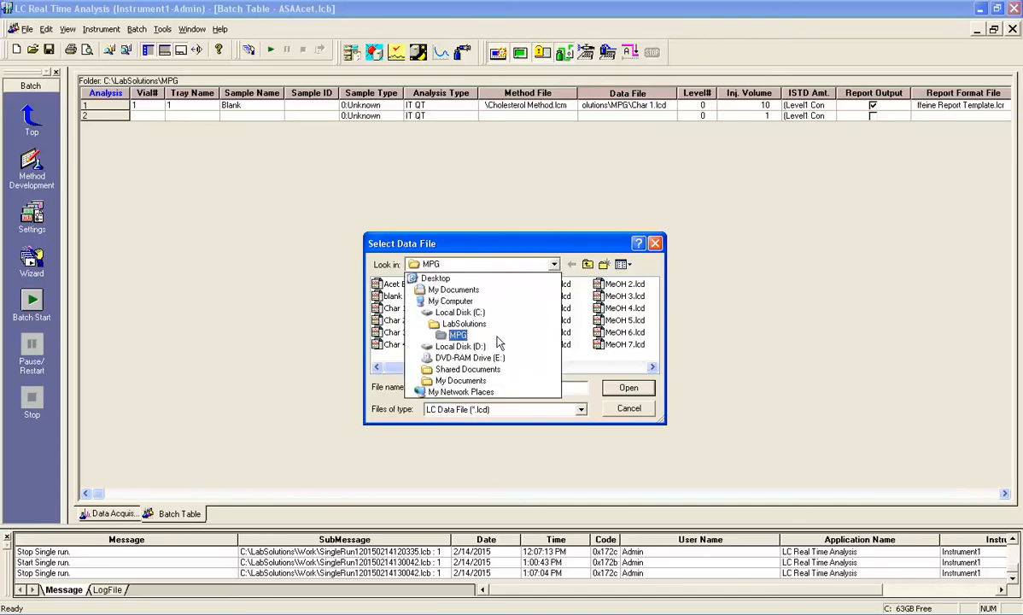
pyautogui.click(478, 327)
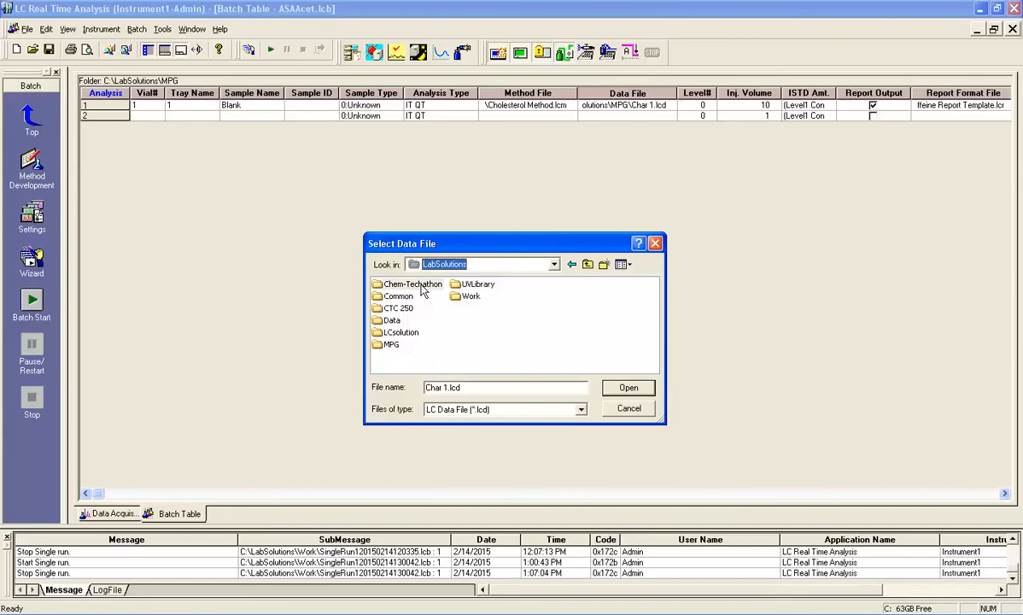
pyautogui.doubleClick(413, 285)
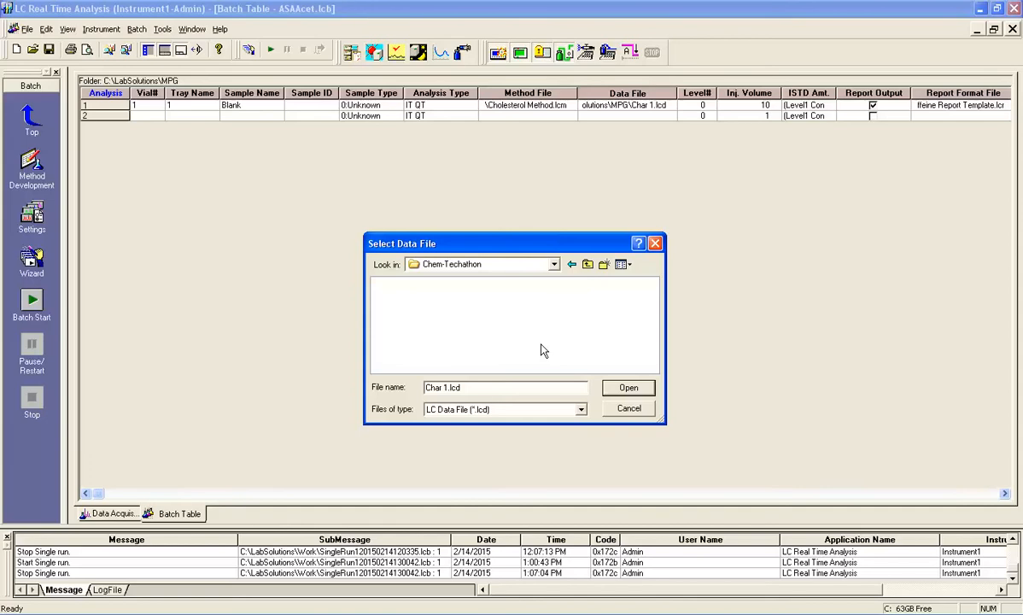
pyautogui.moveTo(466, 388); pyautogui.dragTo(407, 390)
pyautogui.write('blank')
pyautogui.click(647, 389)
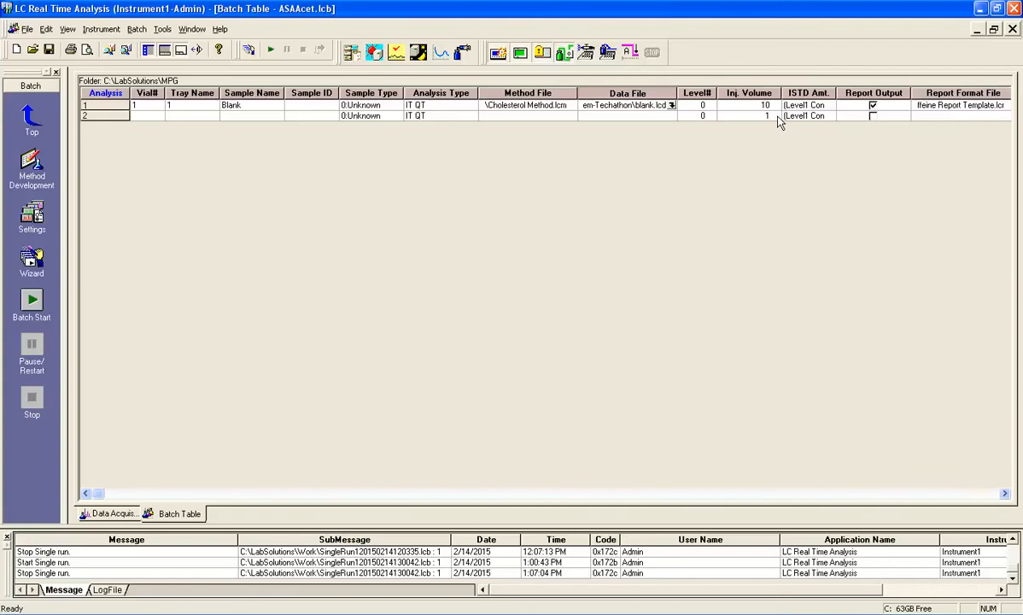
# Check the injection volume in the first row.
pyautogui.click(743, 92)
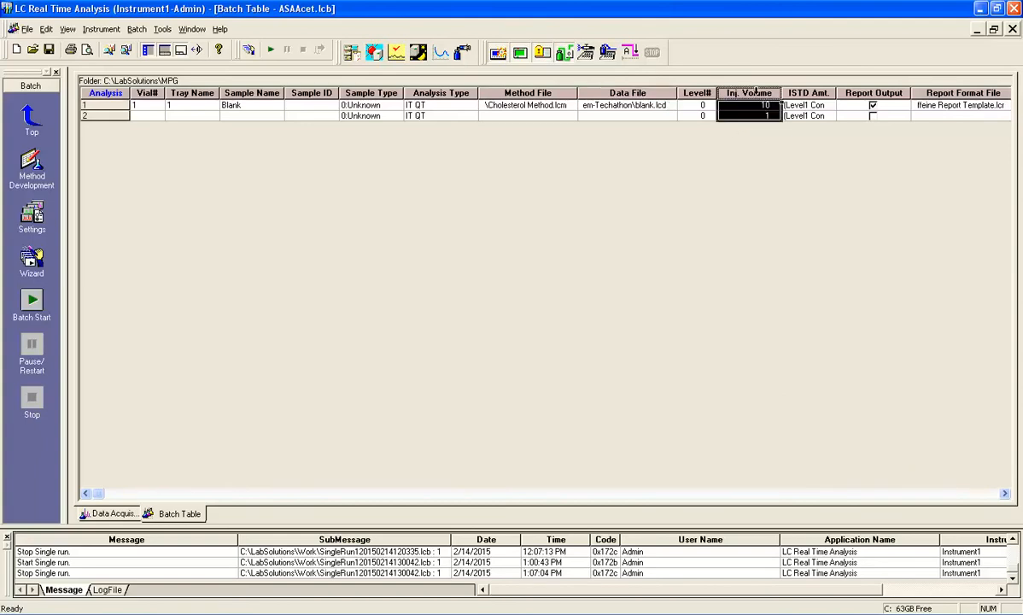
pyautogui.click(756, 105)
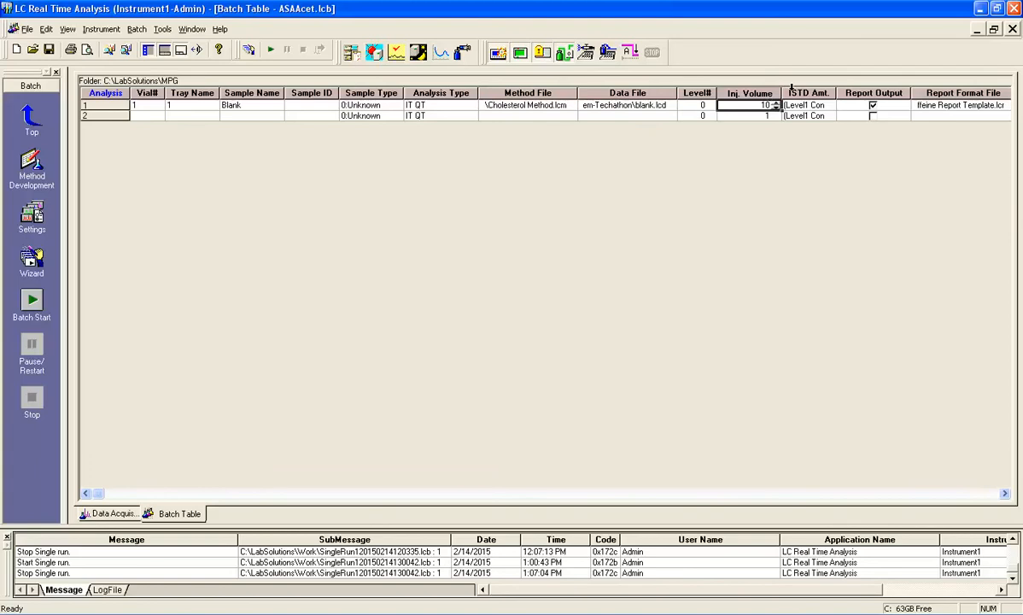
# Assign ChemTechathon Report Template.lcr from the LabSolutions Chem-Techathon folder as the first row's report format file.
pyautogui.click(1007, 495)
pyautogui.click(1007, 495)
pyautogui.click(1007, 496)
pyautogui.click(1007, 496)
pyautogui.click(1007, 496)
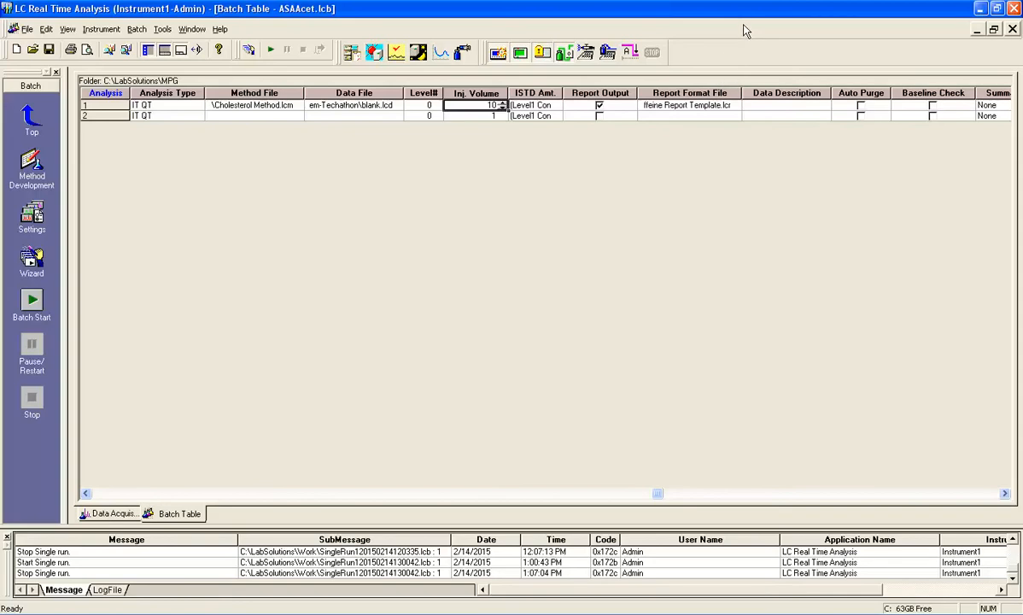
pyautogui.click(710, 106)
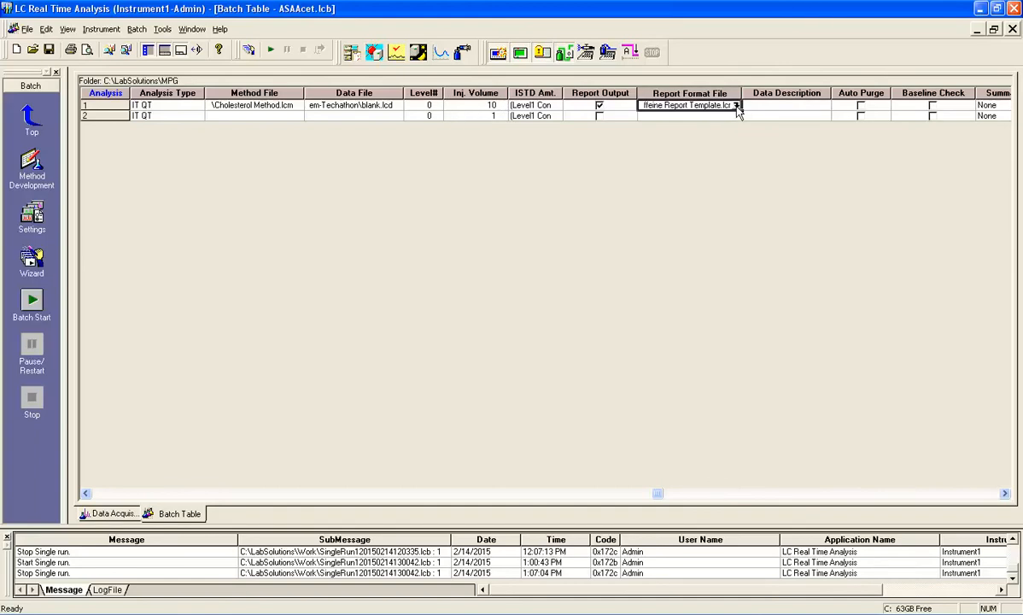
pyautogui.click(736, 106)
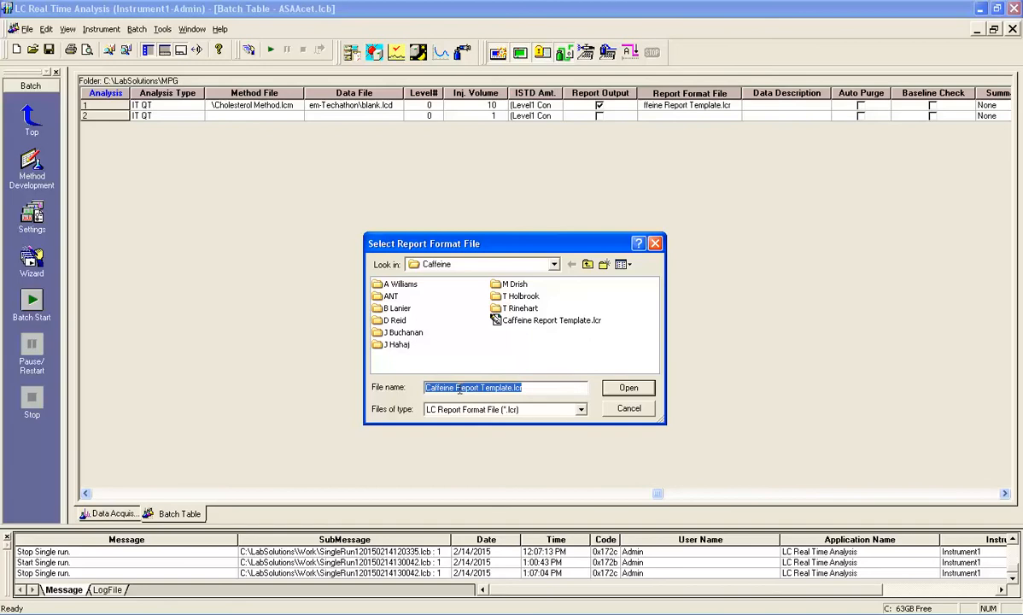
pyautogui.click(516, 263)
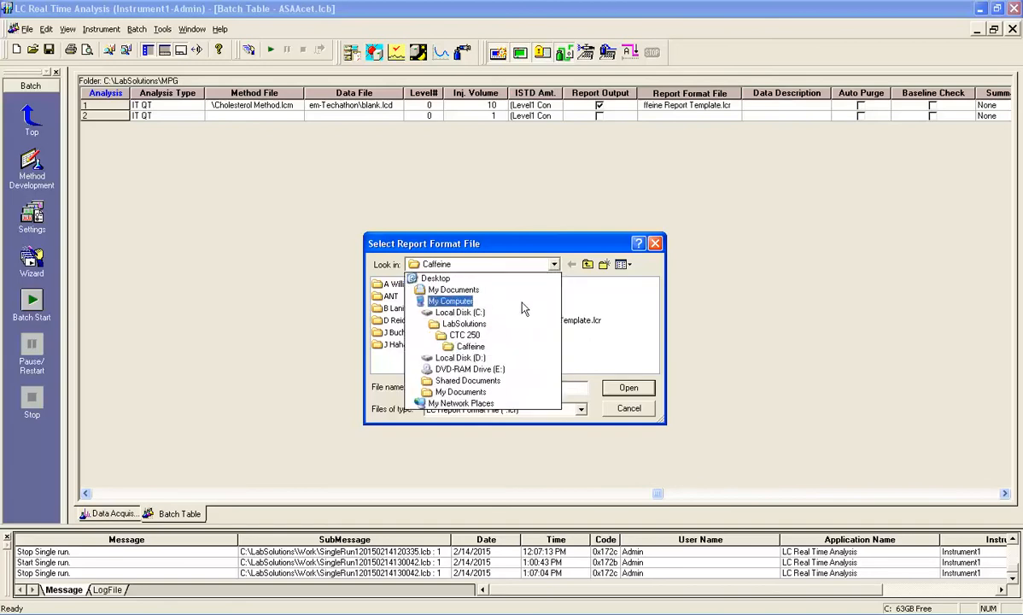
pyautogui.click(478, 329)
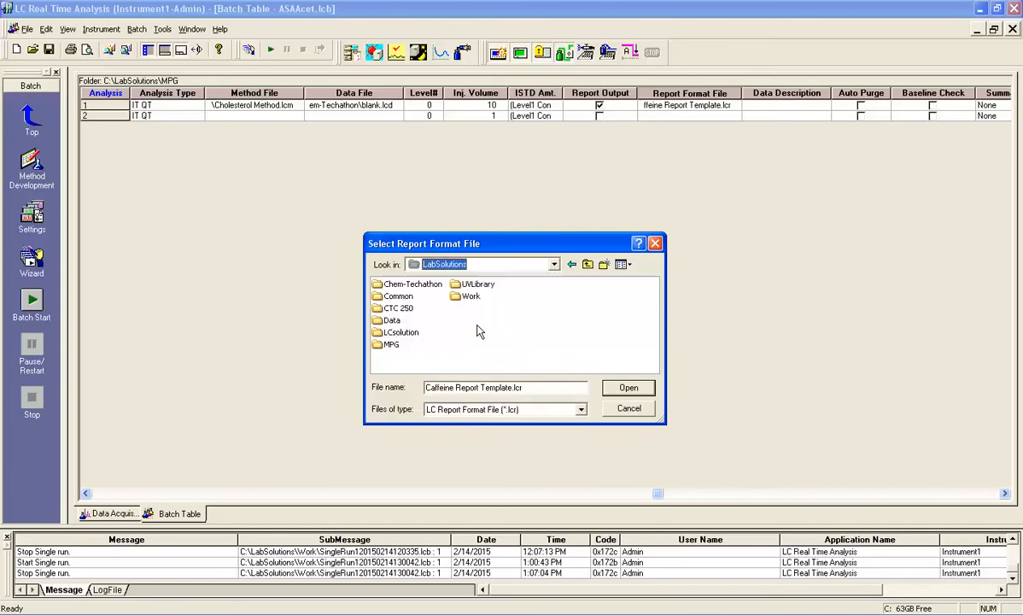
pyautogui.doubleClick(433, 291)
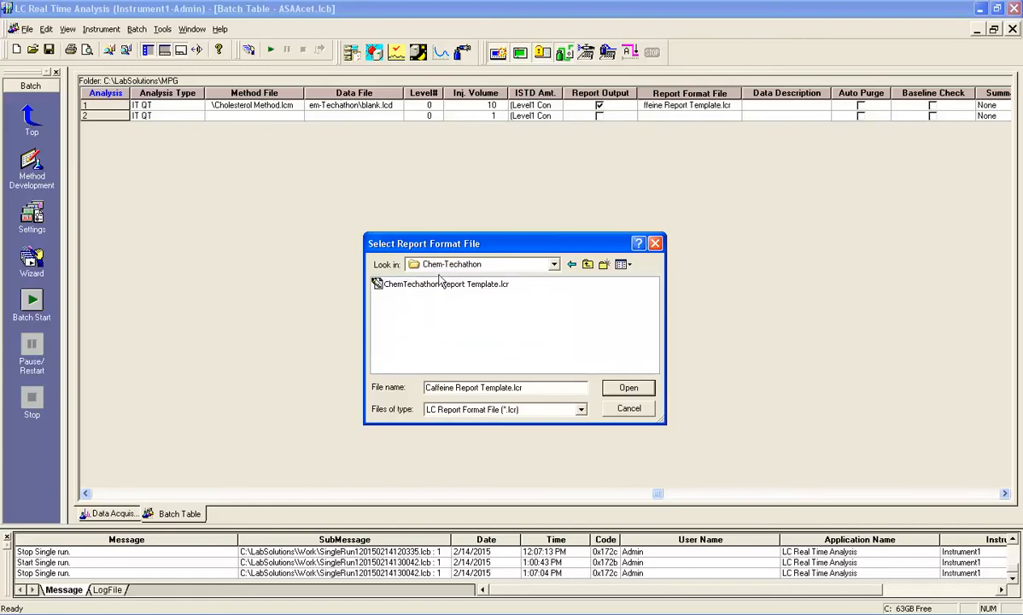
pyautogui.doubleClick(484, 287)
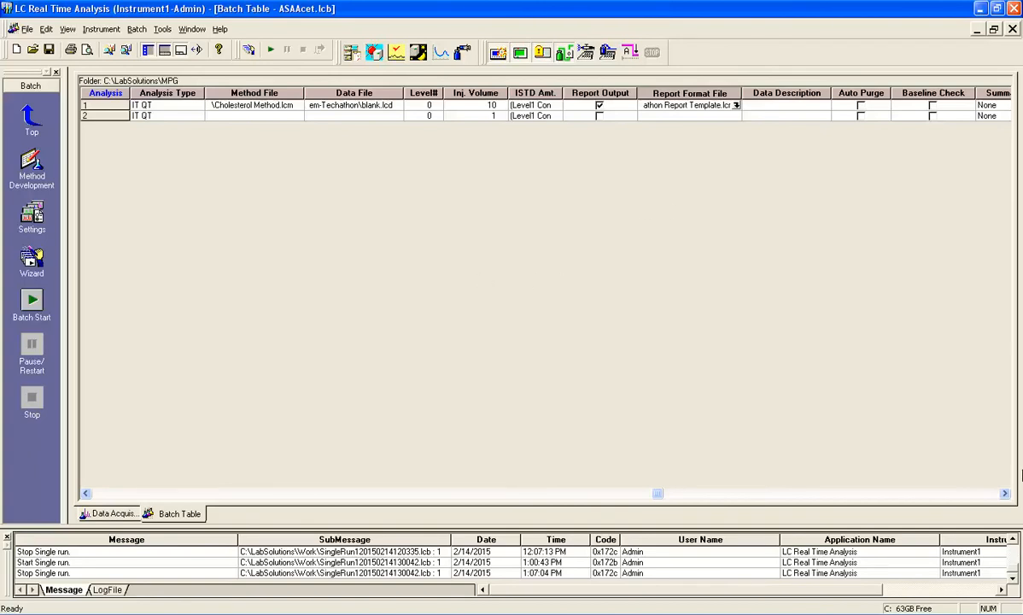
# Set the second row's vial number to 2.
pyautogui.click(1004, 493)
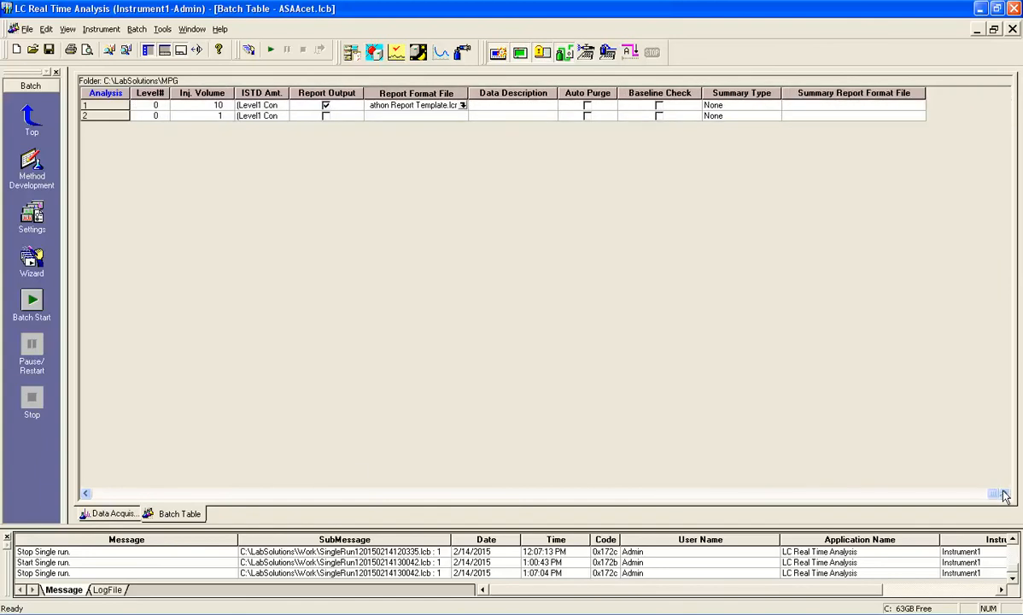
pyautogui.click(87, 494)
pyautogui.click(86, 494)
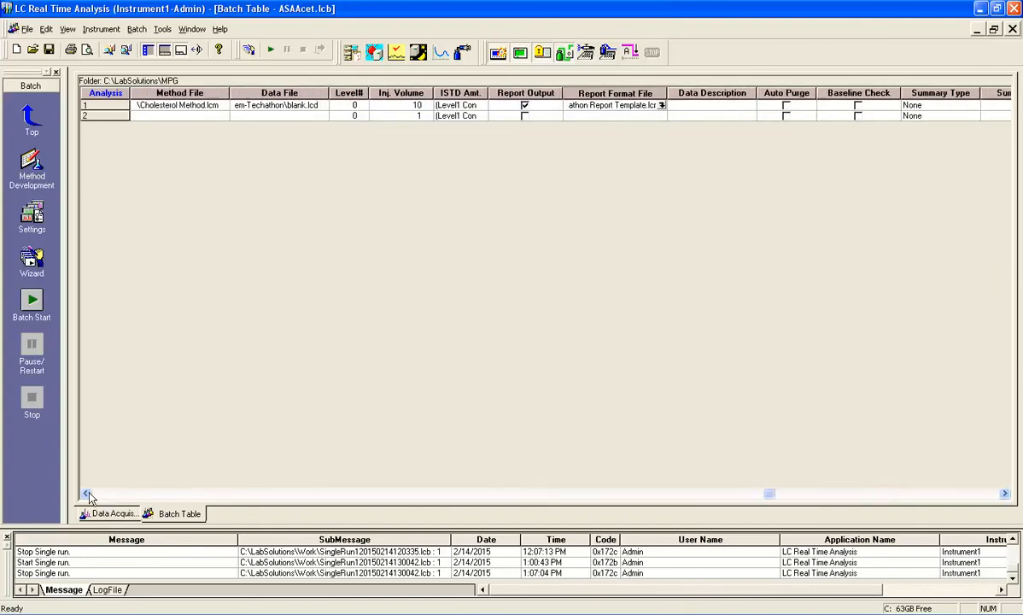
pyautogui.click(87, 494)
pyautogui.click(86, 494)
pyautogui.click(86, 494)
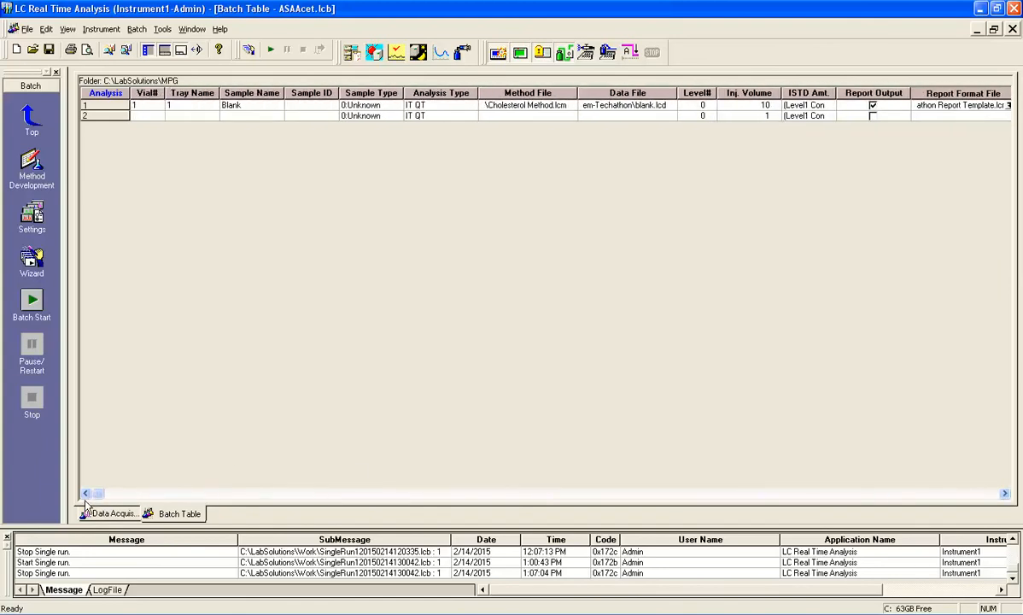
pyautogui.click(142, 117)
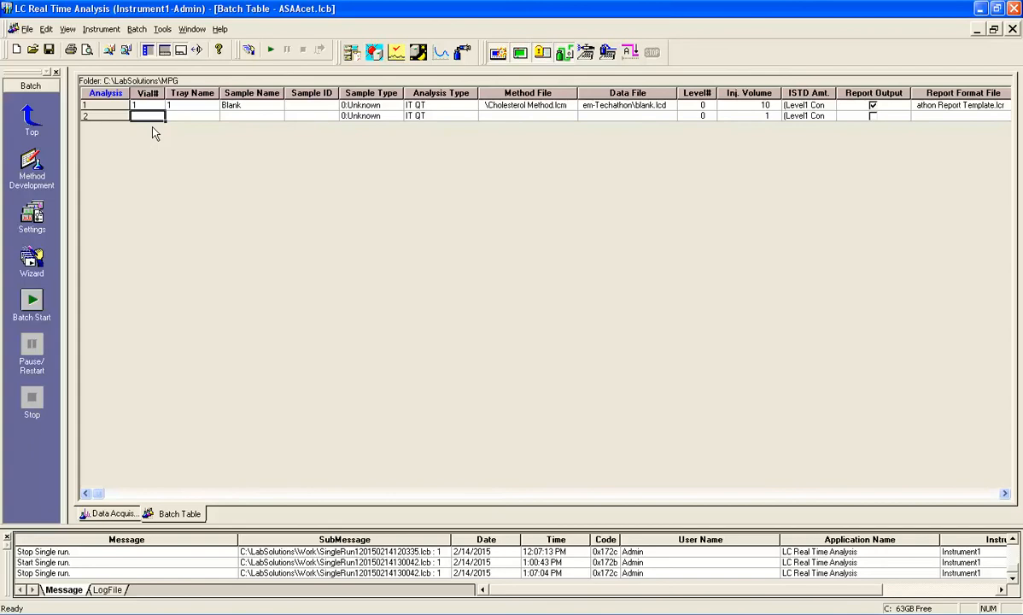
pyautogui.write('2')
pyautogui.press('Tab')
pyautogui.press('Tab')
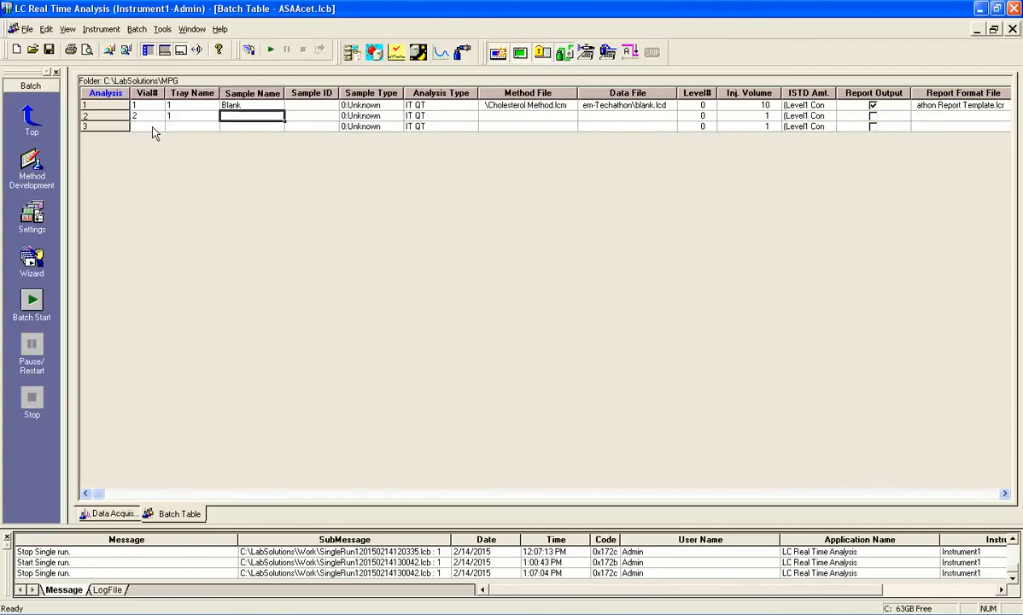
# Name the second row's sample Cholesterol High, leaving its sample ID, sample type and analysis type as they are.
pyautogui.write('Choles')
pyautogui.write('terol')
pyautogui.write(' 1')
pyautogui.press('BackSpace')
pyautogui.press('BackSpace')
pyautogui.write('High')
pyautogui.press('Tab')
pyautogui.press('Tab')
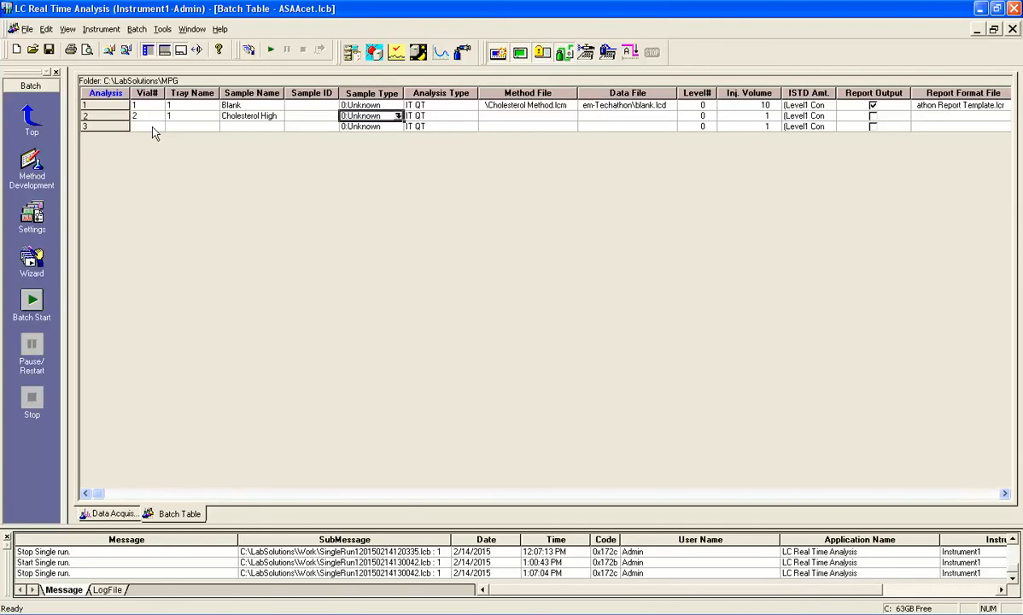
pyautogui.press('Tab')
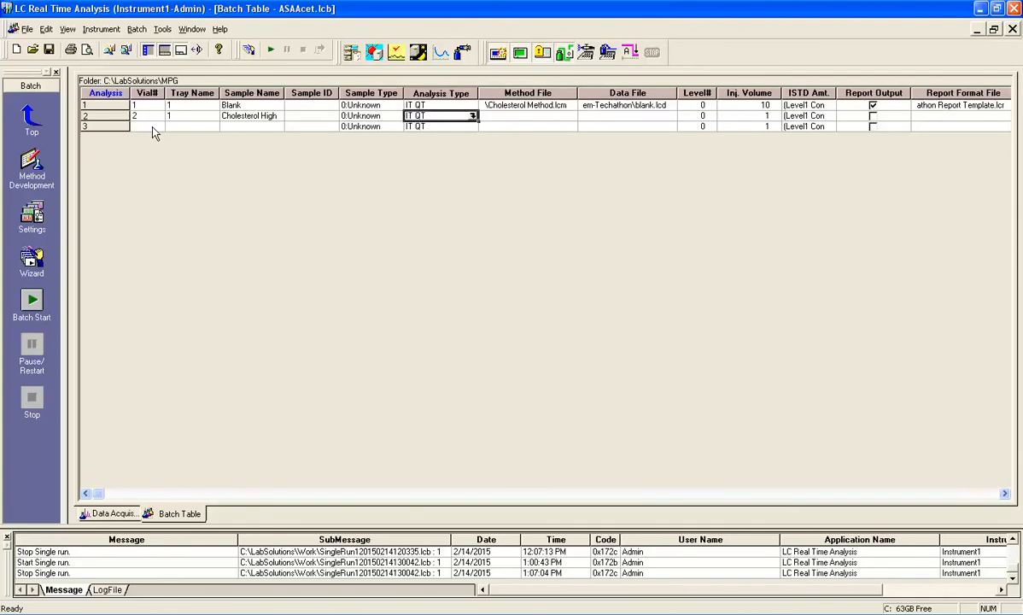
# Assign Cholesterol Method.lcm from the LabSolutions Chem-Techathon folder as the second row's method file.
pyautogui.press('Tab')
pyautogui.click(535, 115)
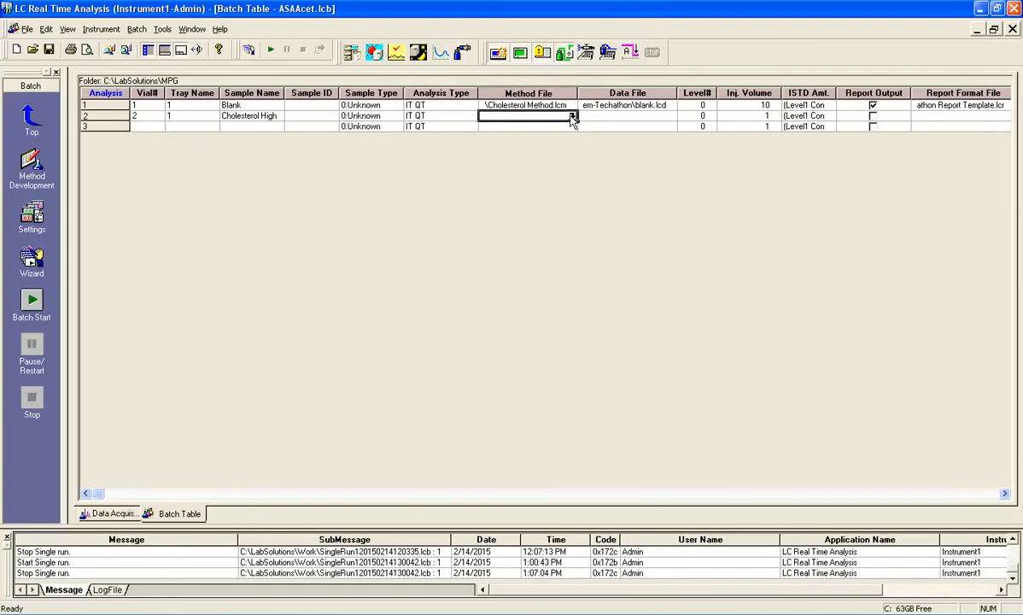
pyautogui.click(515, 267)
pyautogui.click(512, 332)
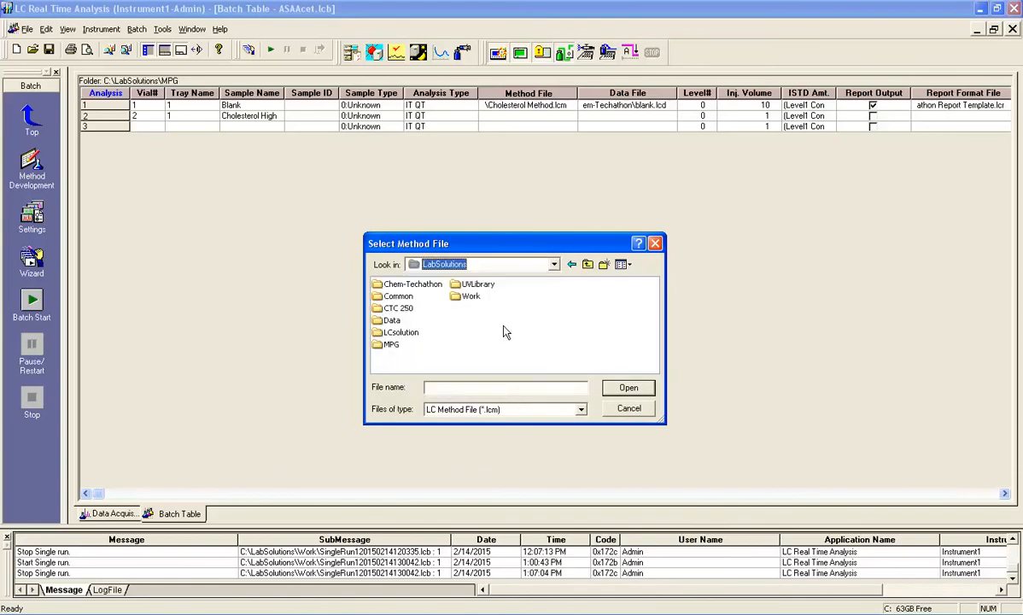
pyautogui.doubleClick(409, 283)
pyautogui.doubleClick(414, 295)
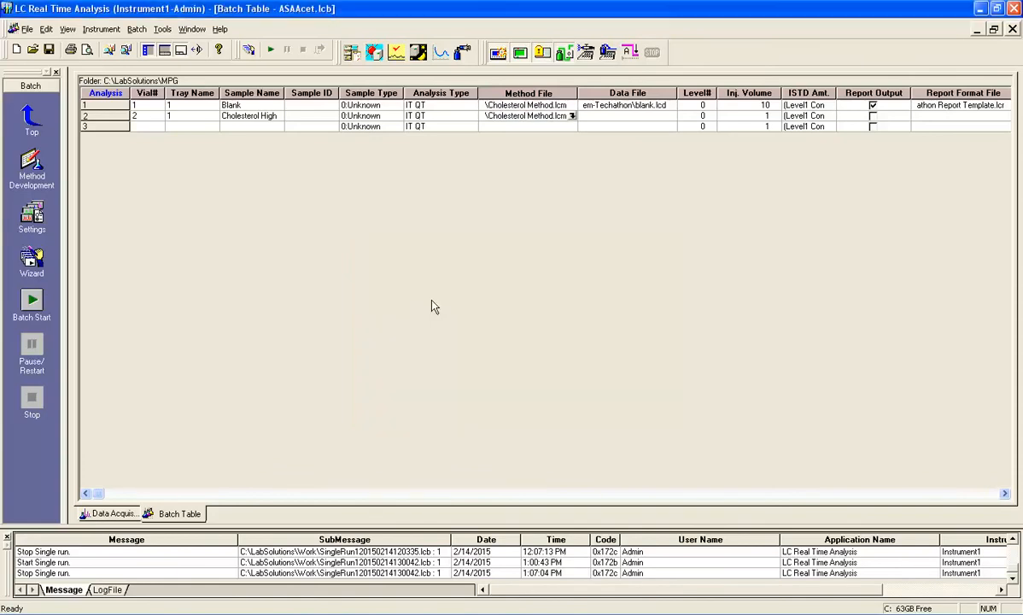
# Set the second row's data file to Cholesterol High in the LabSolutions Chem-Techathon folder.
pyautogui.doubleClick(671, 116)
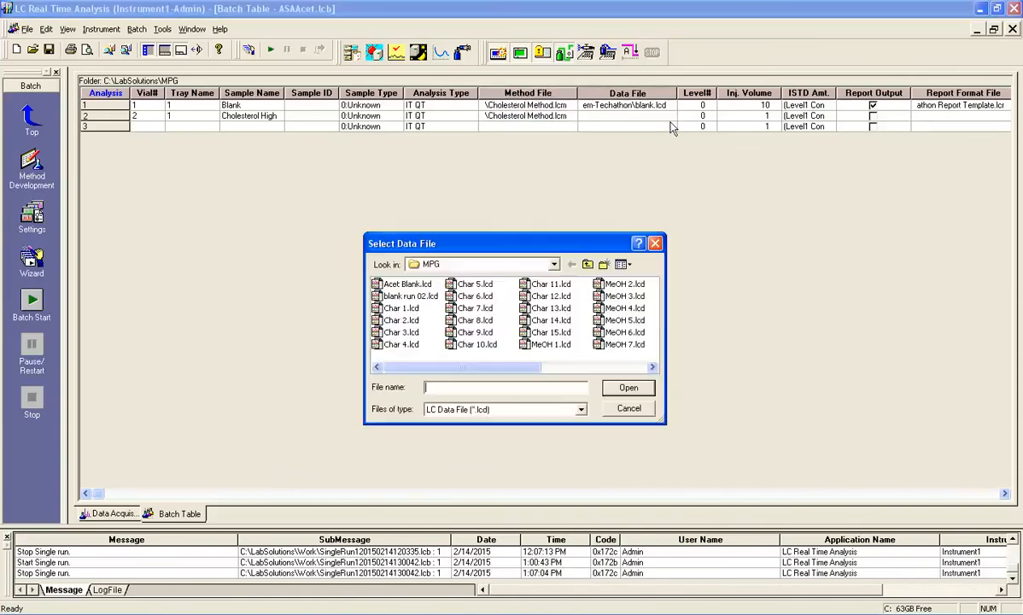
pyautogui.click(483, 267)
pyautogui.click(448, 332)
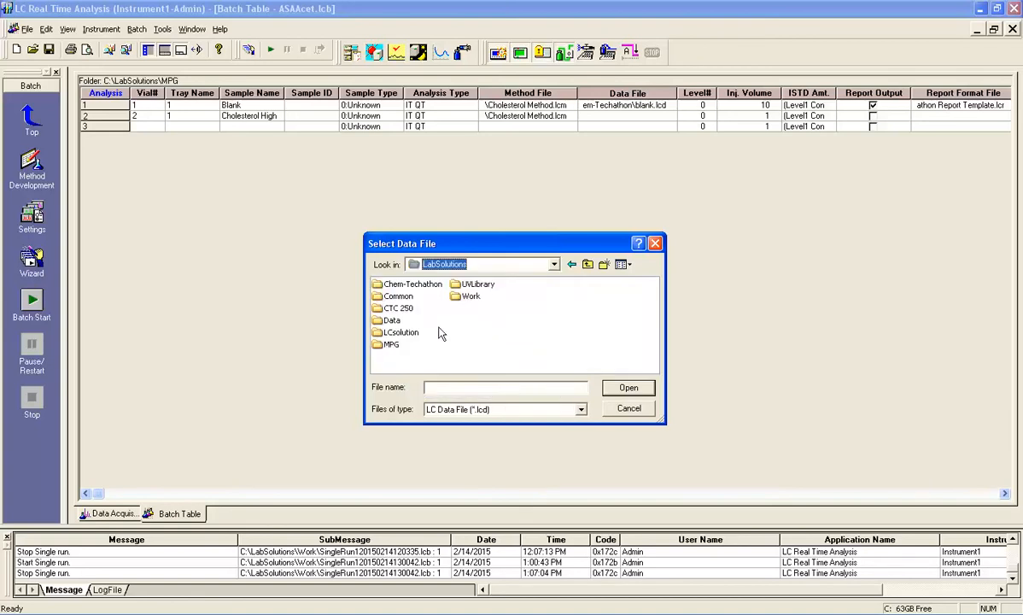
pyautogui.doubleClick(411, 285)
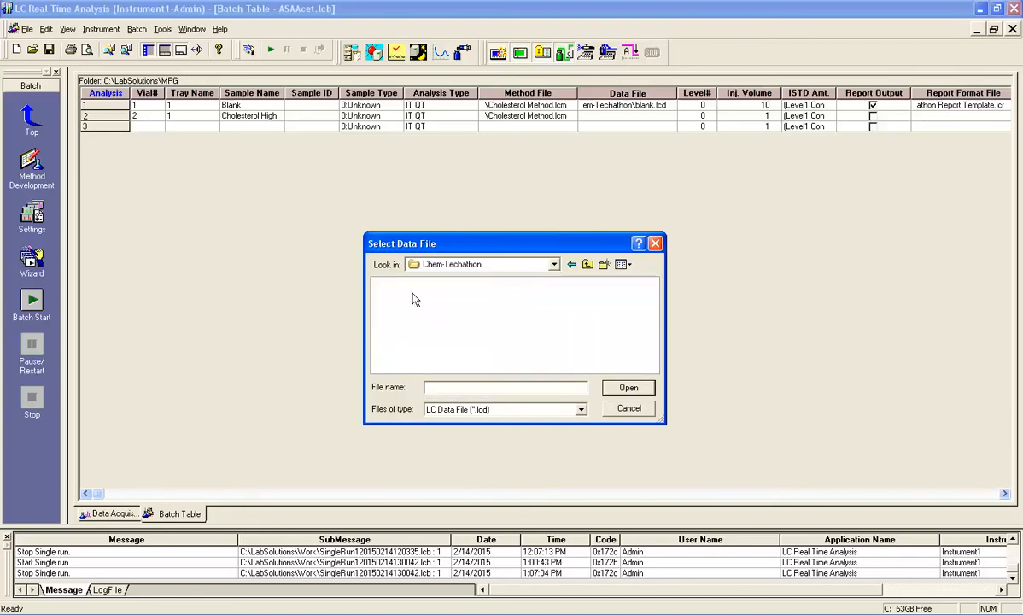
pyautogui.click(466, 387)
pyautogui.write('Cholesterol High')
pyautogui.click(630, 388)
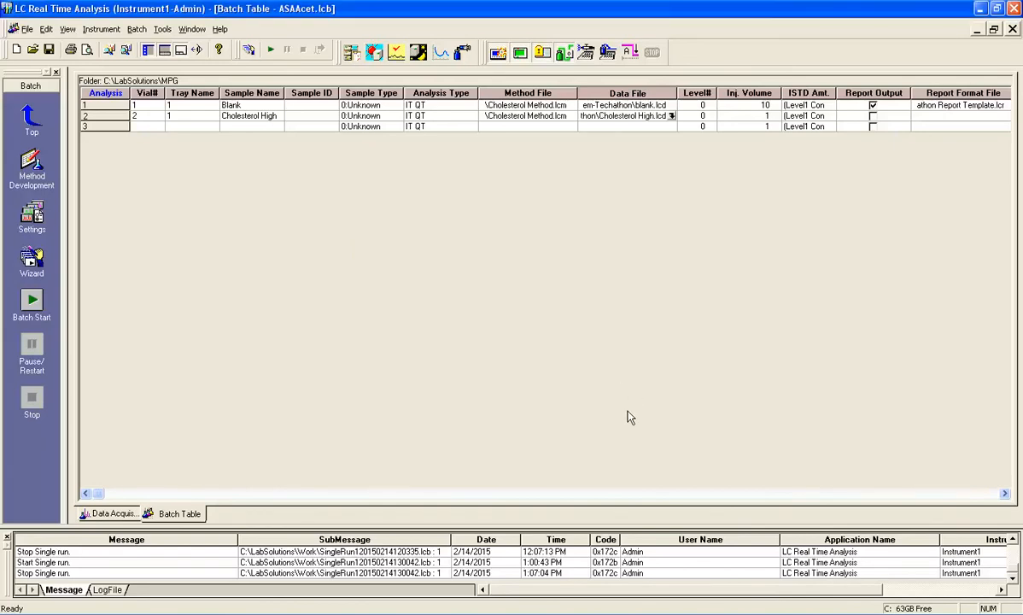
# Set the second row's injection volume to 10.
pyautogui.click(1005, 495)
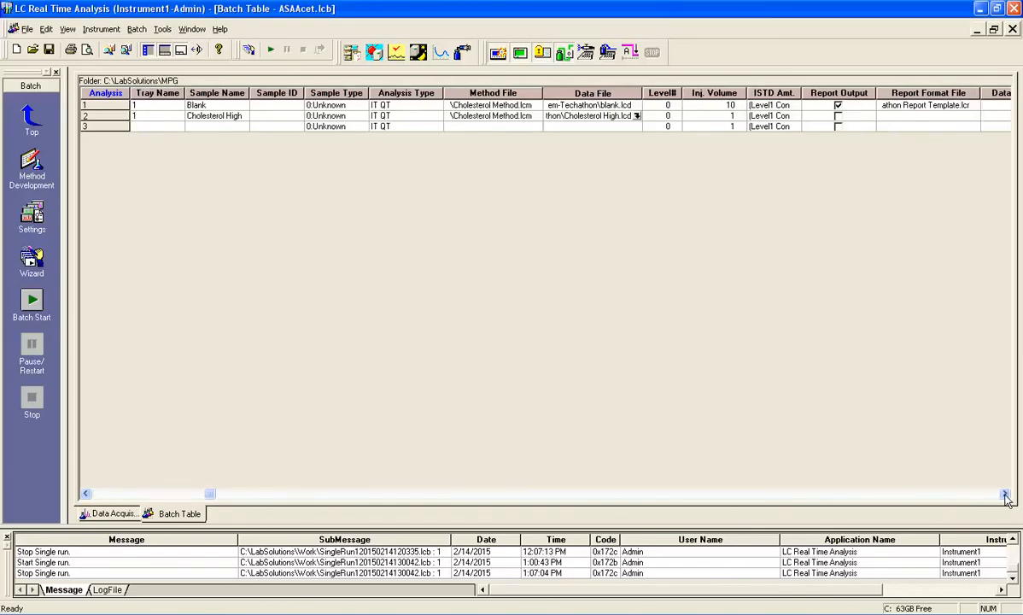
pyautogui.click(1005, 495)
pyautogui.click(1005, 494)
pyautogui.click(1005, 494)
pyautogui.click(1005, 495)
pyautogui.click(1005, 494)
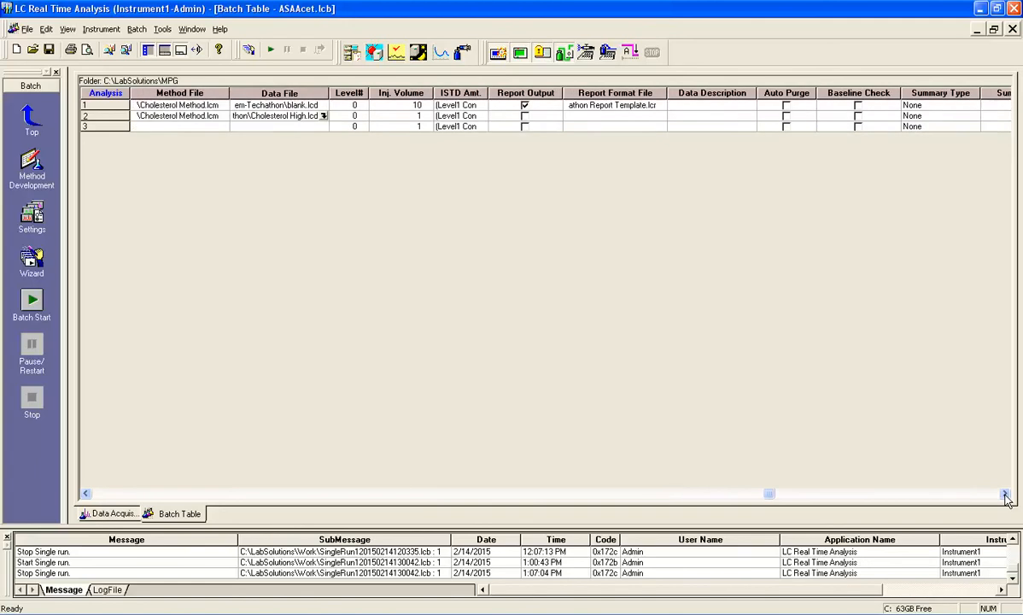
pyautogui.click(419, 119)
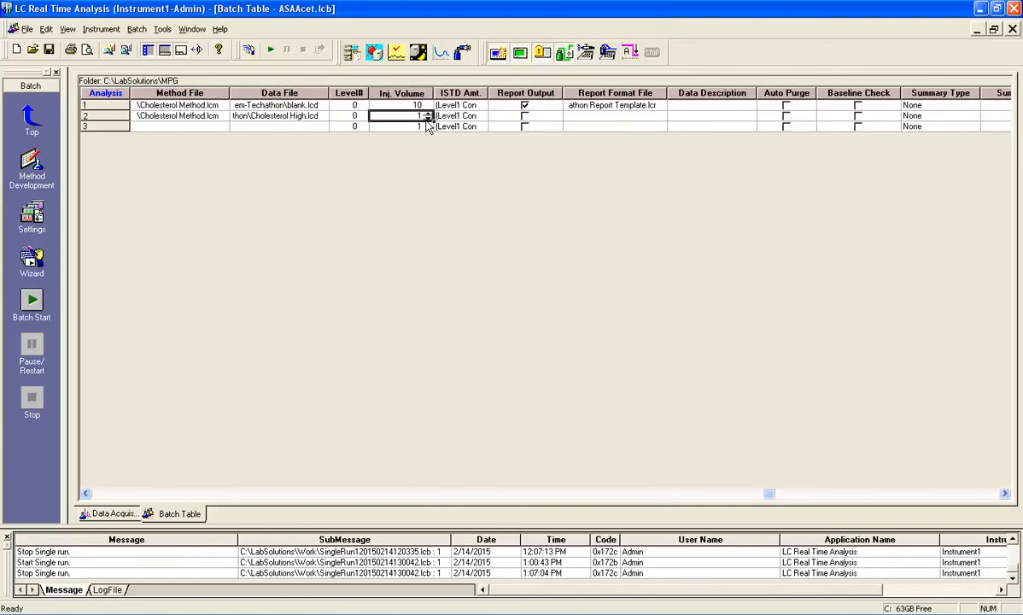
pyautogui.click(428, 113)
pyautogui.click(427, 114)
pyautogui.click(427, 114)
pyautogui.click(427, 114)
pyautogui.click(427, 114)
pyautogui.click(427, 114)
# Assign ChemTechathon Report Template.lcr from the Chem-Techathon folder as the second row's report format file and turn off the first row's report output.
pyautogui.click(662, 116)
pyautogui.click(500, 264)
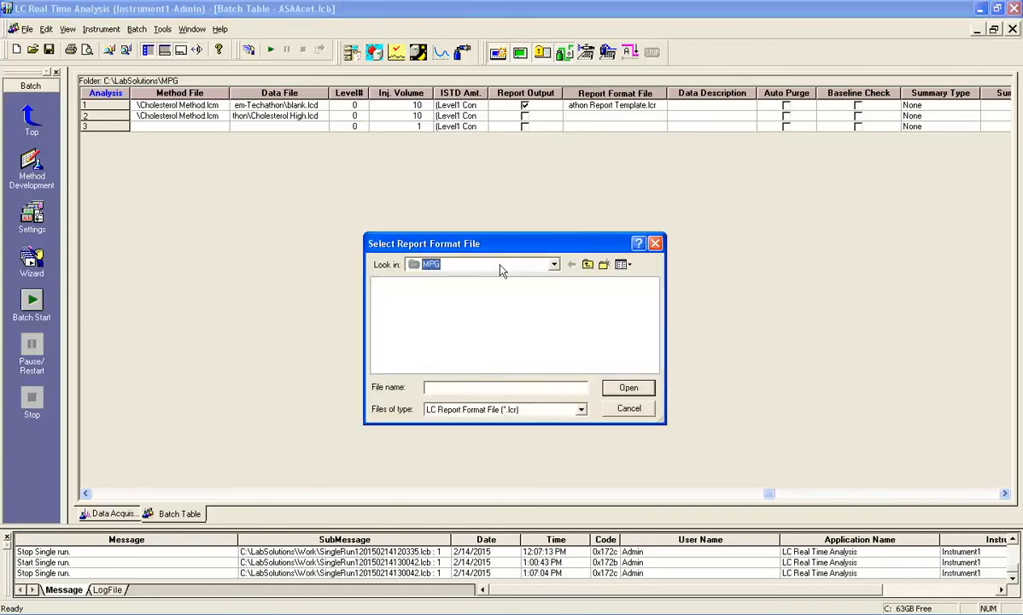
pyautogui.click(479, 314)
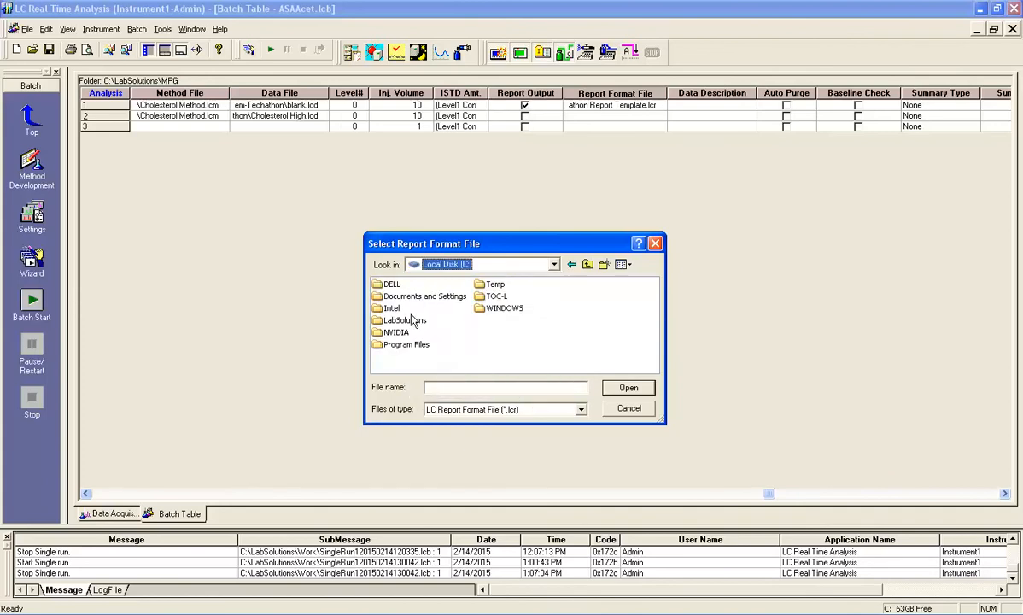
pyautogui.click(468, 263)
pyautogui.click(468, 264)
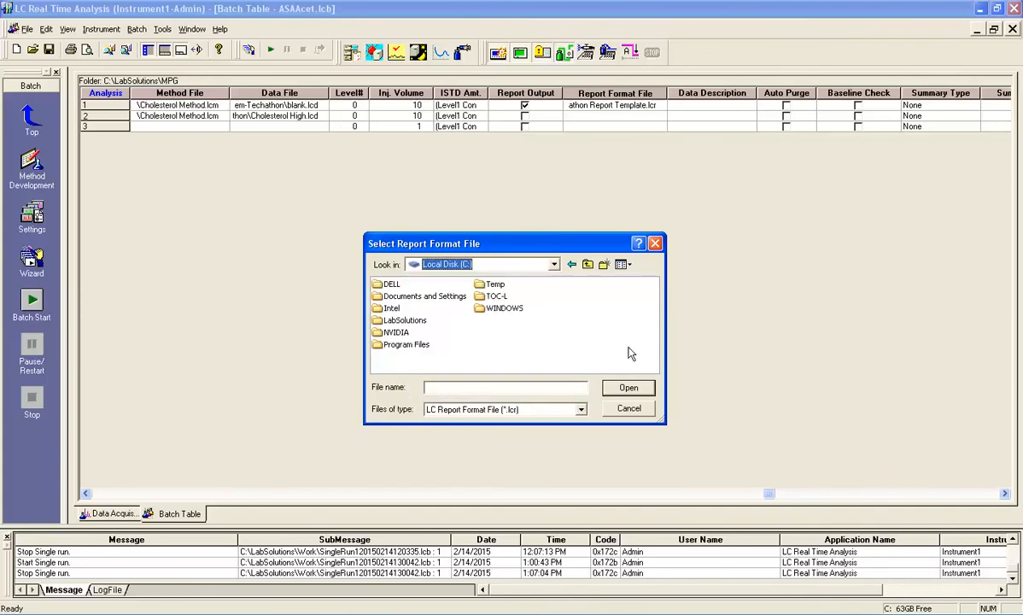
pyautogui.doubleClick(405, 320)
pyautogui.doubleClick(403, 283)
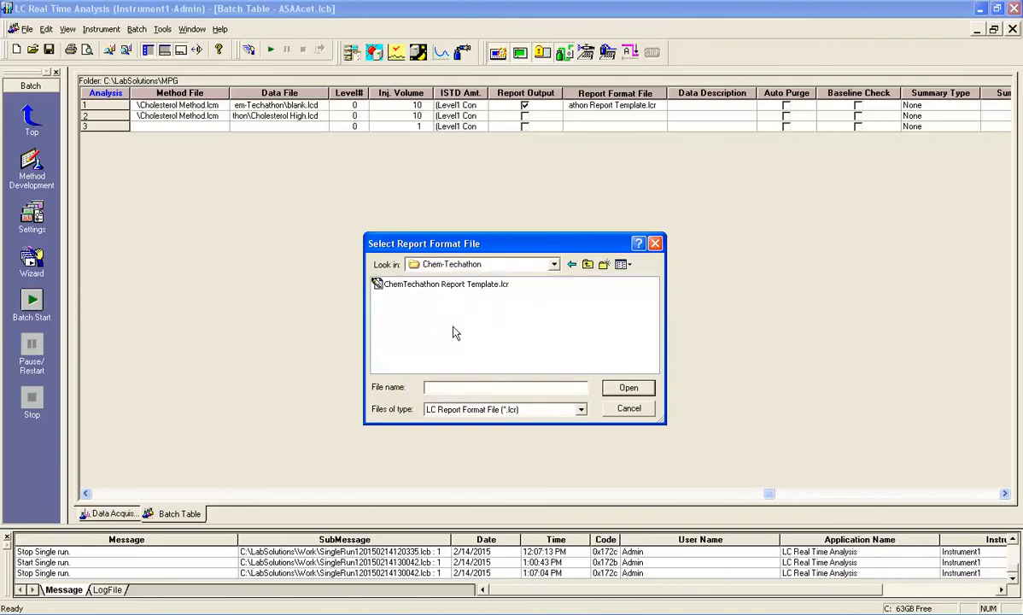
pyautogui.doubleClick(466, 285)
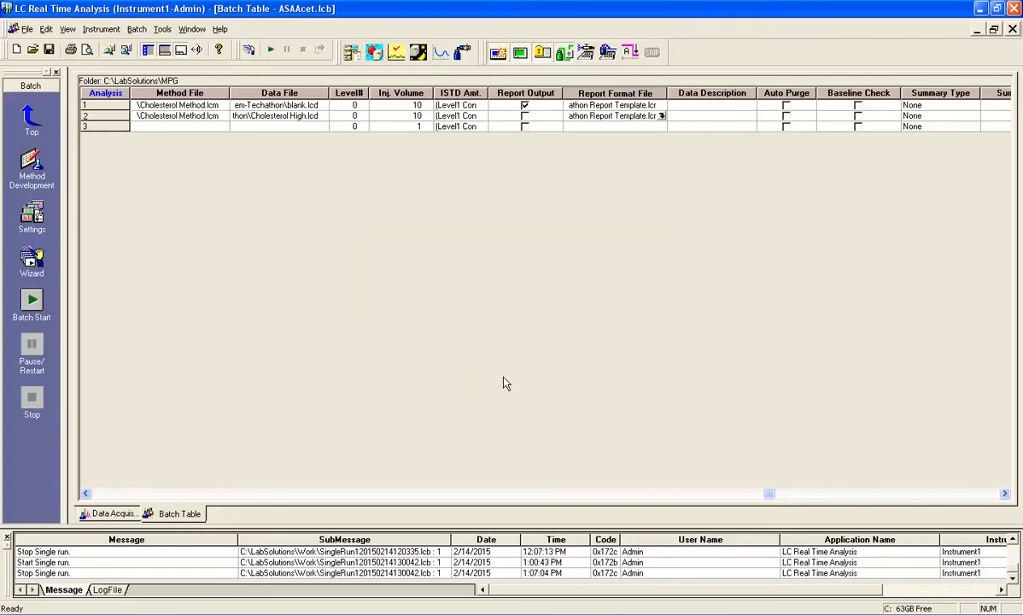
pyautogui.click(525, 108)
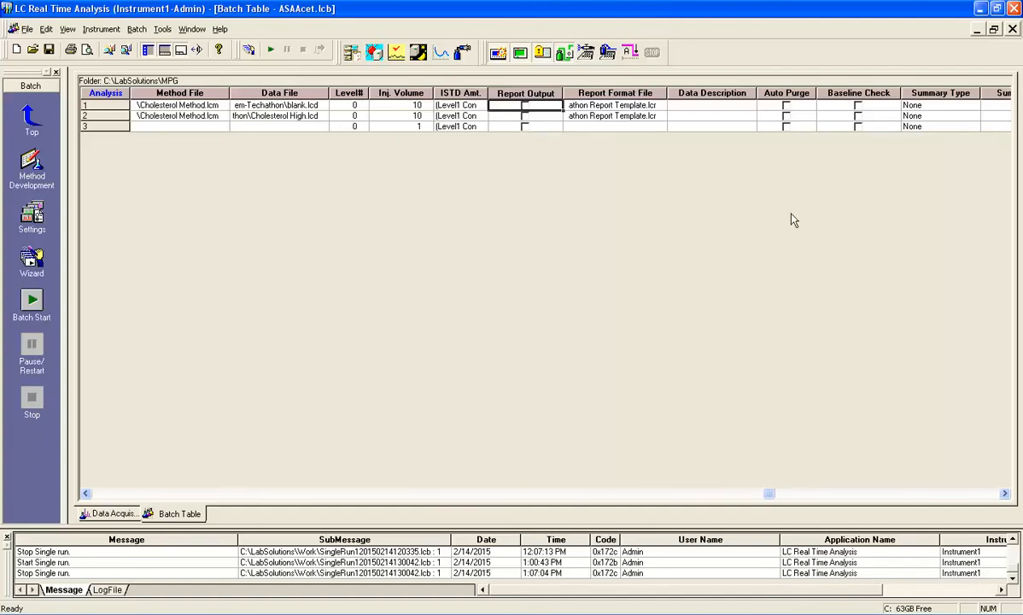
# Set the third row's vial number to 3 and name its sample Cholesterol Middle.
pyautogui.click(86, 494)
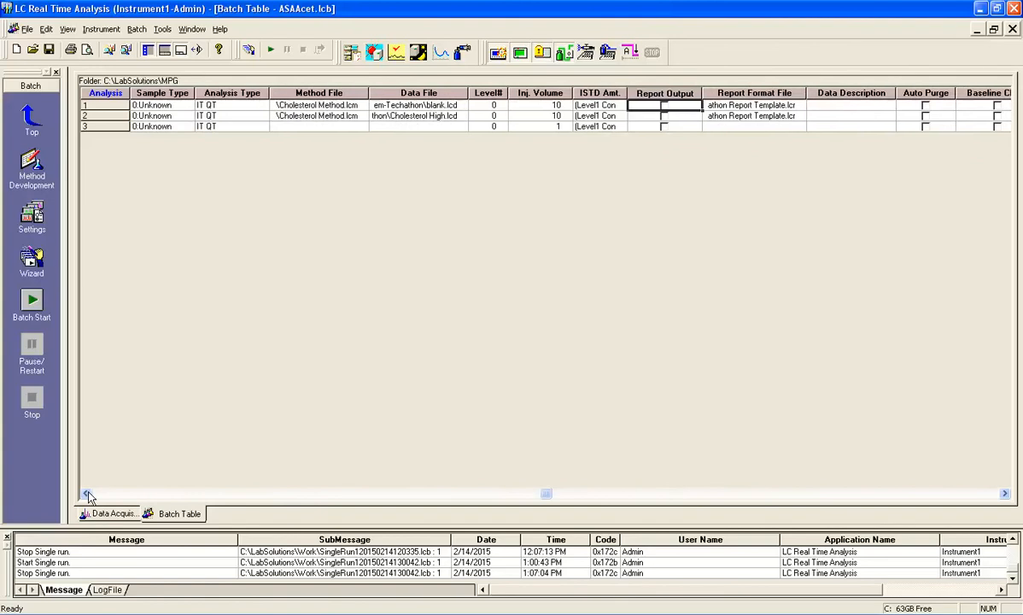
pyautogui.click(147, 126)
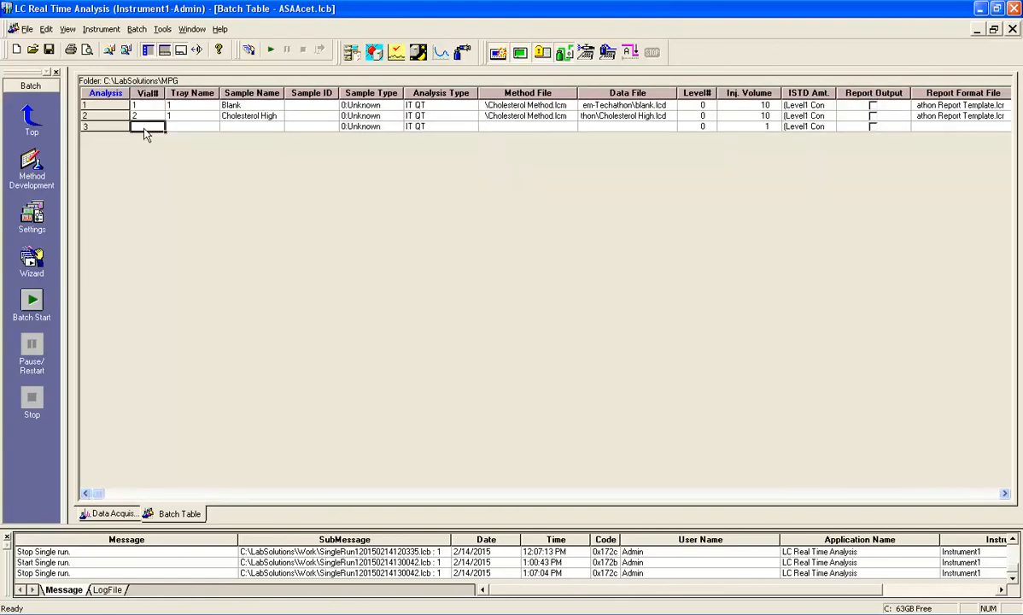
pyautogui.write('3')
pyautogui.press('Tab')
pyautogui.press('Tab')
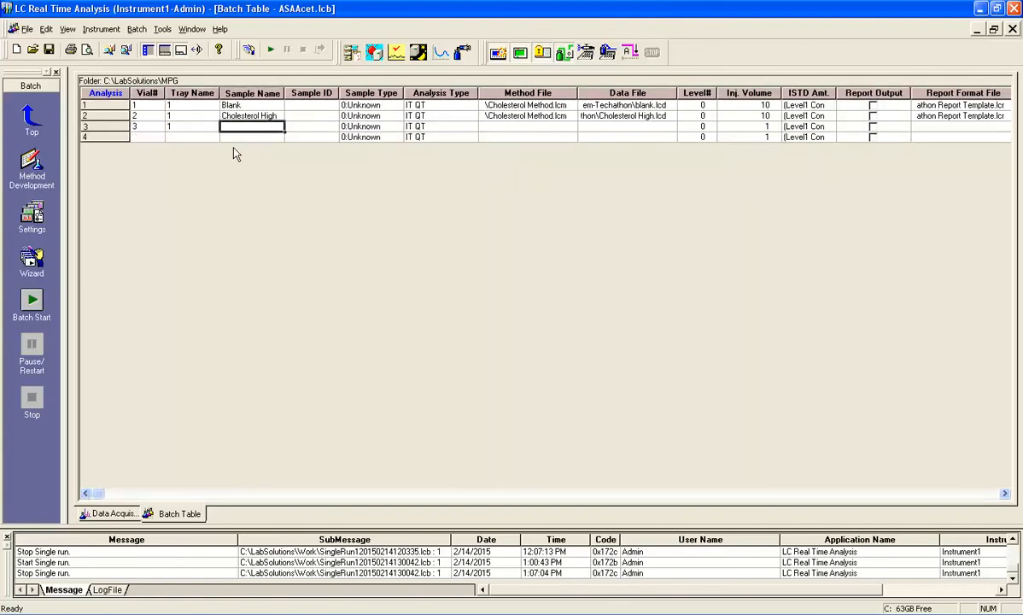
pyautogui.write('Cholesterol Middle')
pyautogui.press('Tab')
pyautogui.press('Tab')
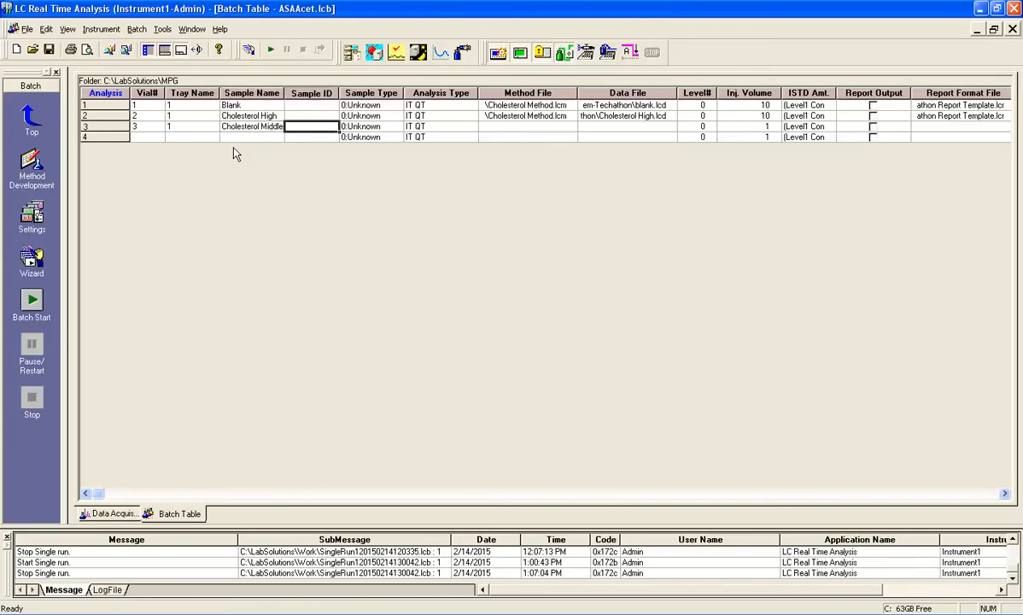
# Assign Cholesterol Method.lcm from the Chem-Techathon folder as the third row's method file.
pyautogui.click(530, 126)
pyautogui.click(570, 126)
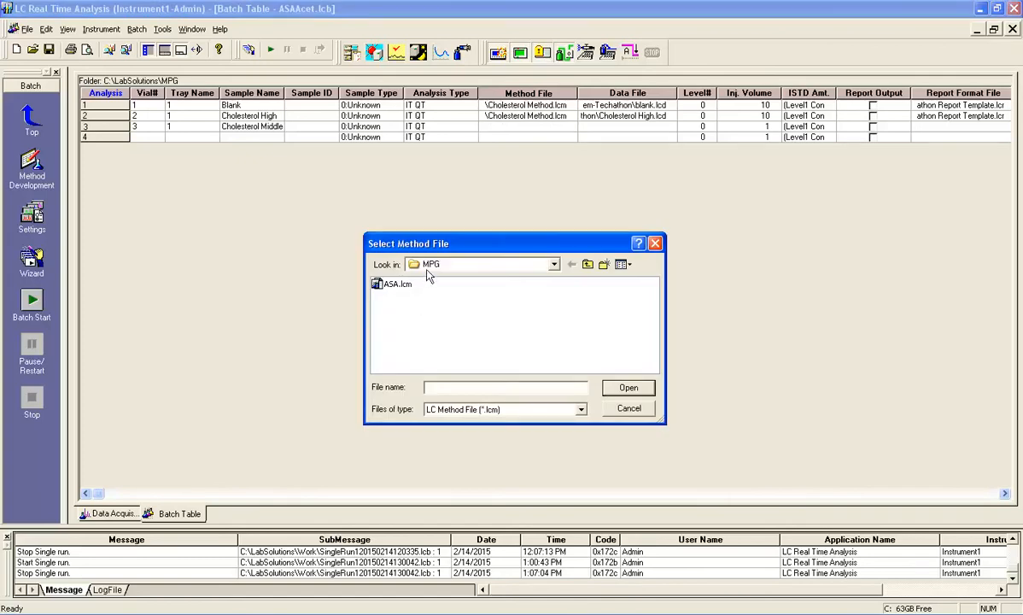
pyautogui.click(418, 264)
pyautogui.click(424, 308)
pyautogui.doubleClick(413, 284)
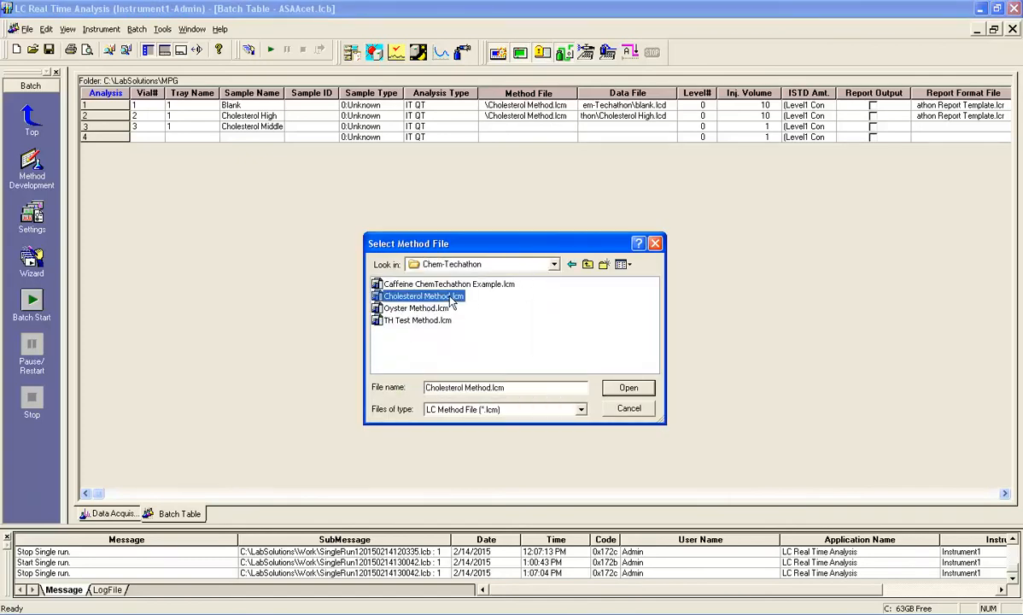
pyautogui.doubleClick(424, 295)
# Set the third row's data file to Cholesterol Middle in the LabSolutions Chem-Techathon folder.
pyautogui.click(677, 130)
pyautogui.click(672, 127)
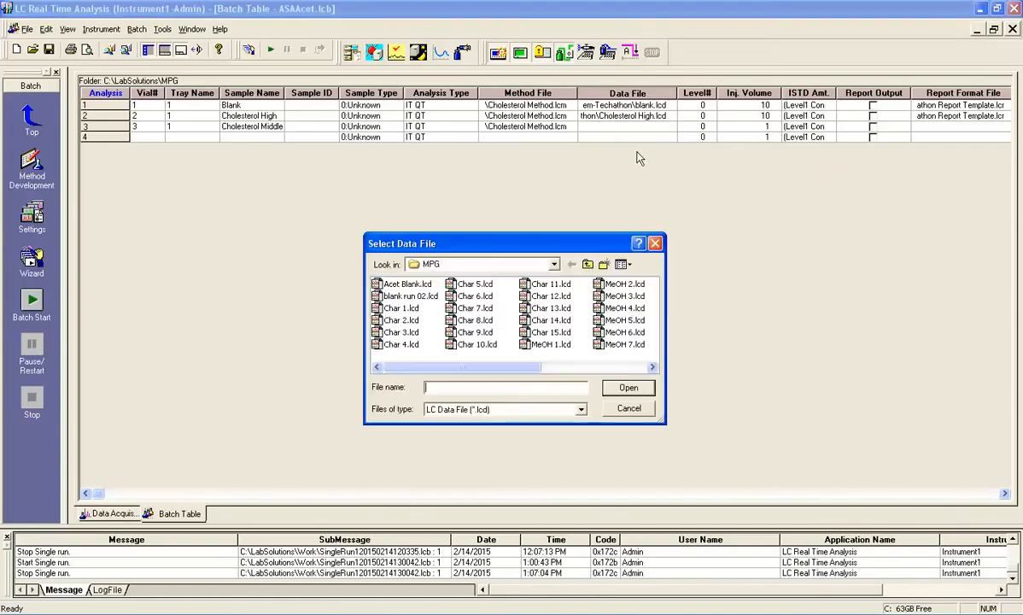
pyautogui.click(488, 265)
pyautogui.click(420, 307)
pyautogui.doubleClick(415, 284)
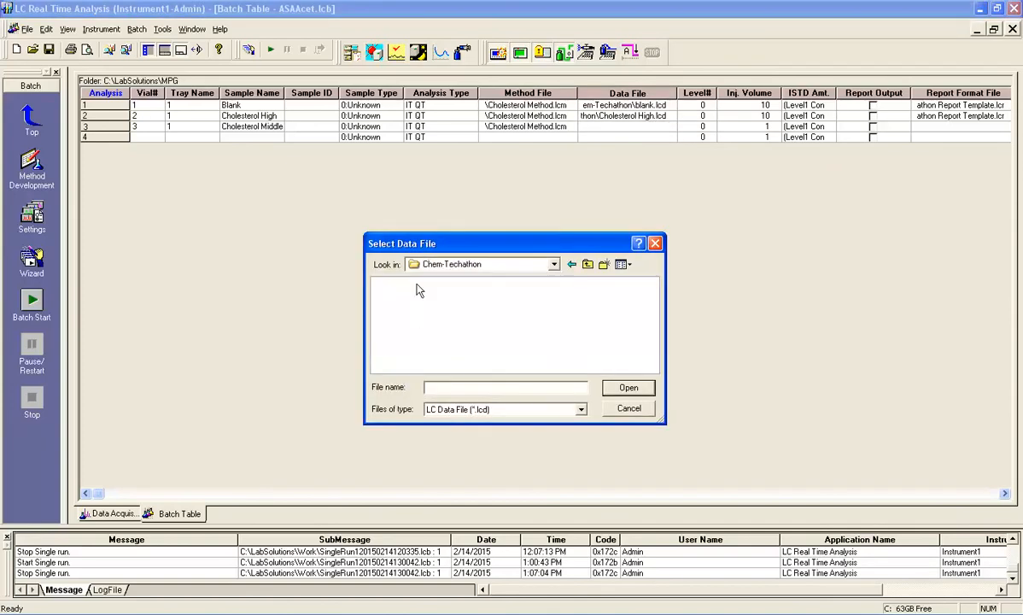
pyautogui.click(433, 389)
pyautogui.write('Cho')
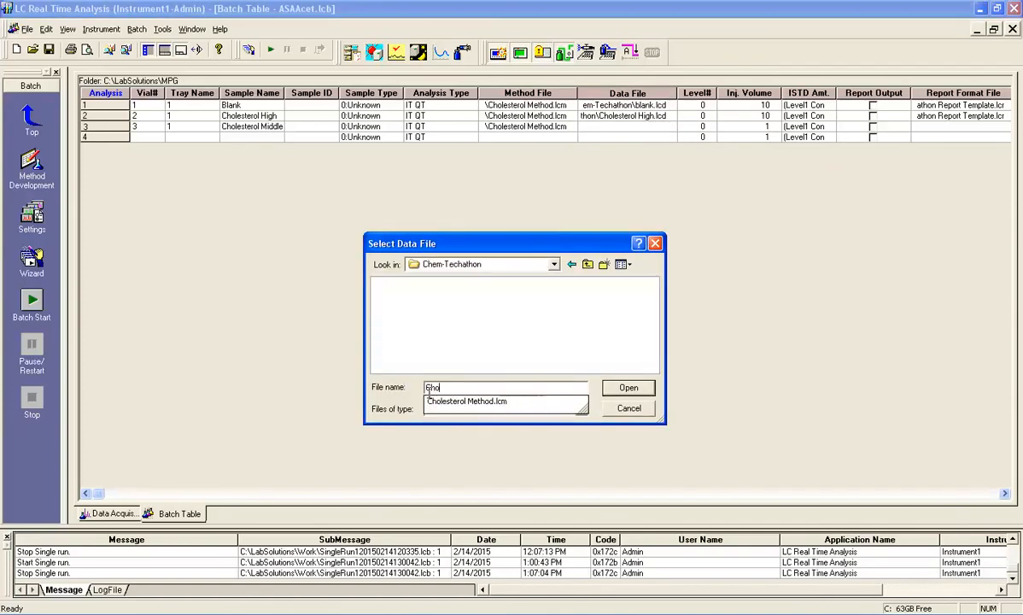
pyautogui.write('lesterol Middle')
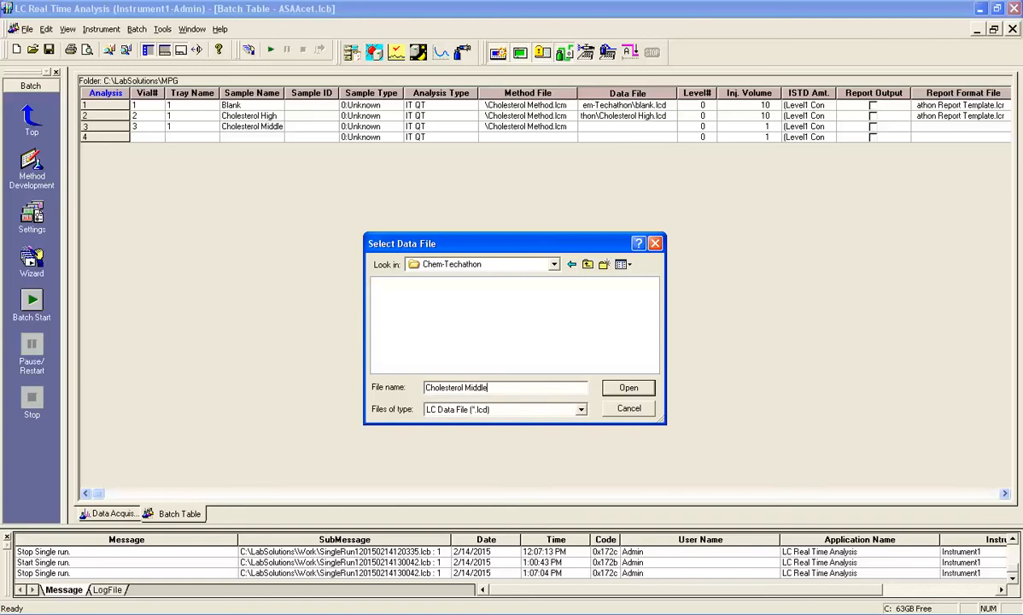
pyautogui.click(616, 391)
# Set the third row's injection volume to 10 and assign the ChemTechathon Report Template.lcr from the Chem-Techathon folder as its report format file.
pyautogui.click(728, 125)
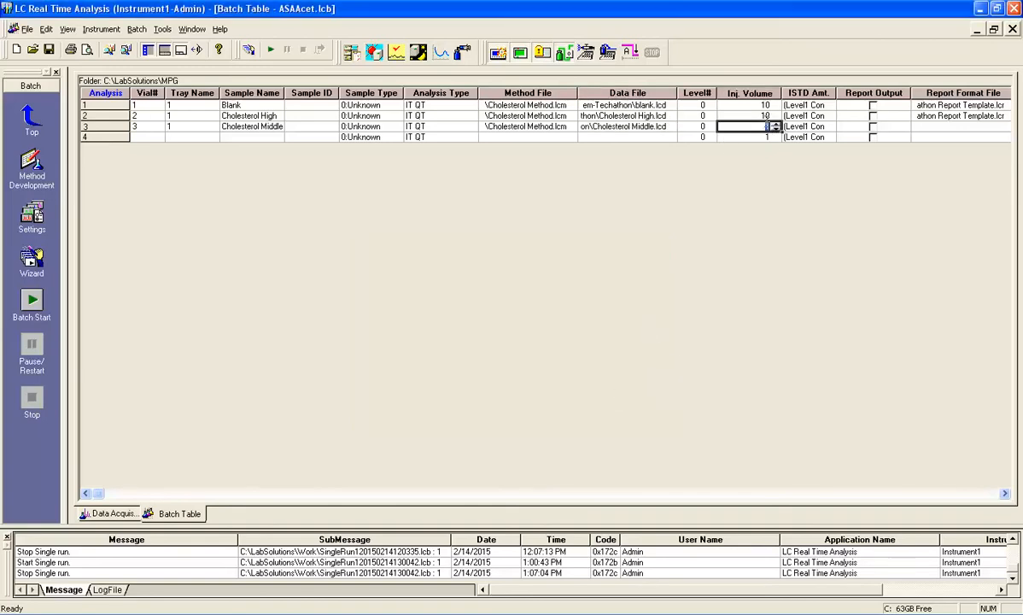
pyautogui.write('10')
pyautogui.hscroll(5, 944, 465)
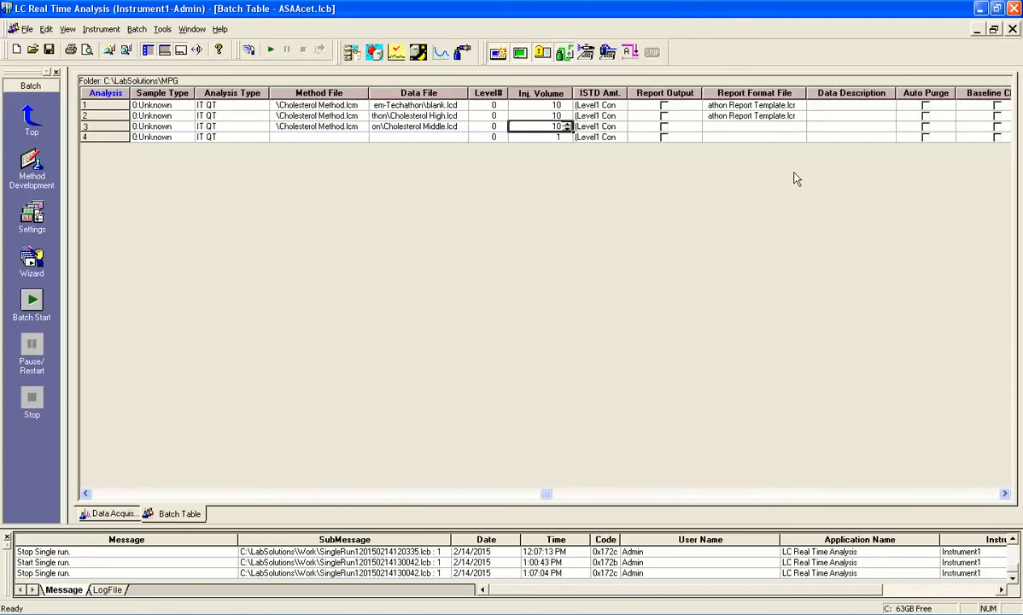
pyautogui.doubleClick(803, 127)
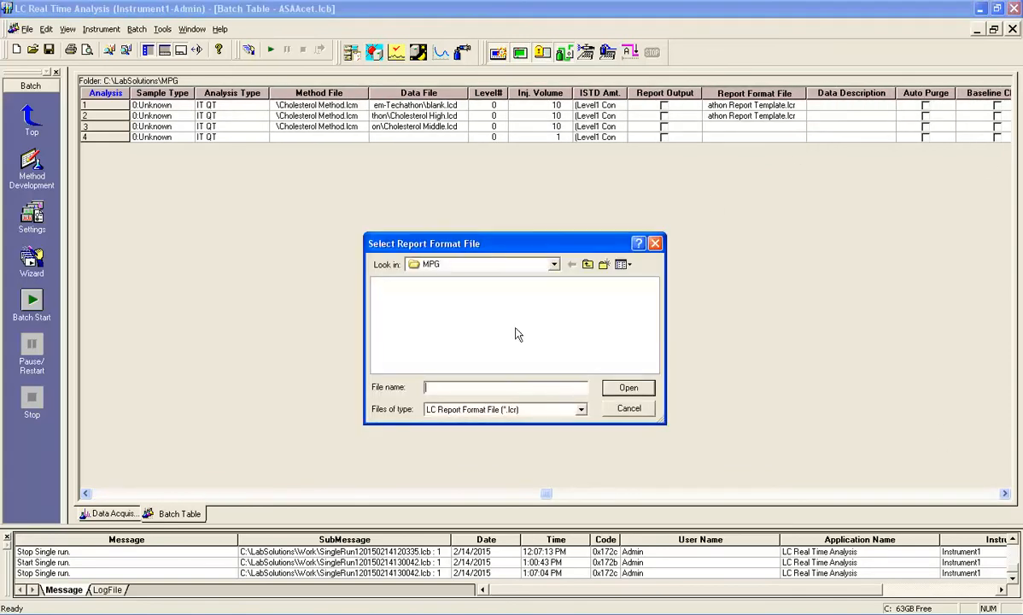
pyautogui.click(507, 268)
pyautogui.click(435, 326)
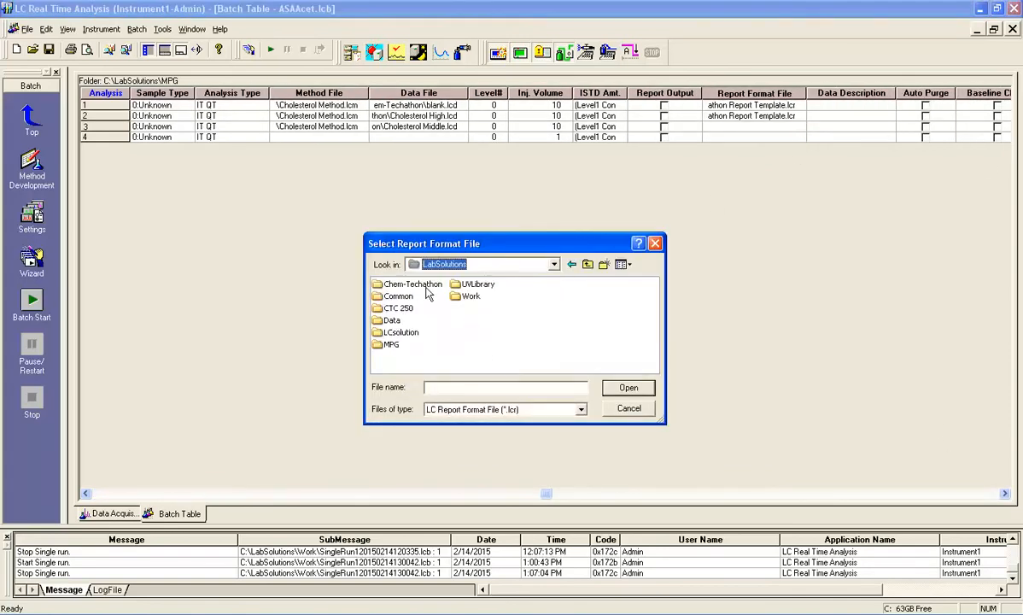
pyautogui.doubleClick(417, 283)
pyautogui.doubleClick(426, 287)
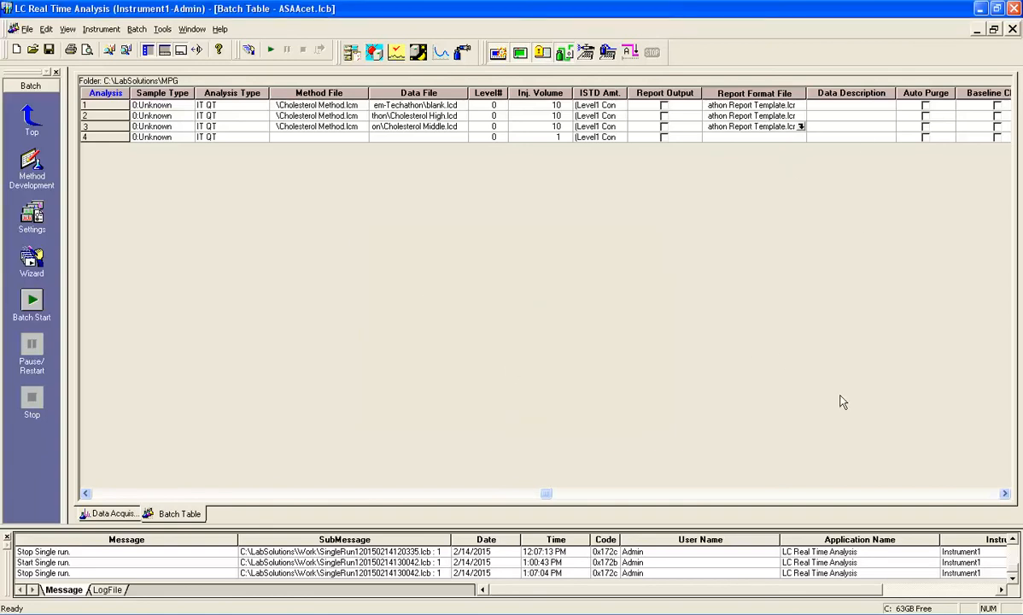
# Set the fourth row's vial number to 4 and tray name to 1, and name its sample Cholesterol Low.
pyautogui.click(87, 493)
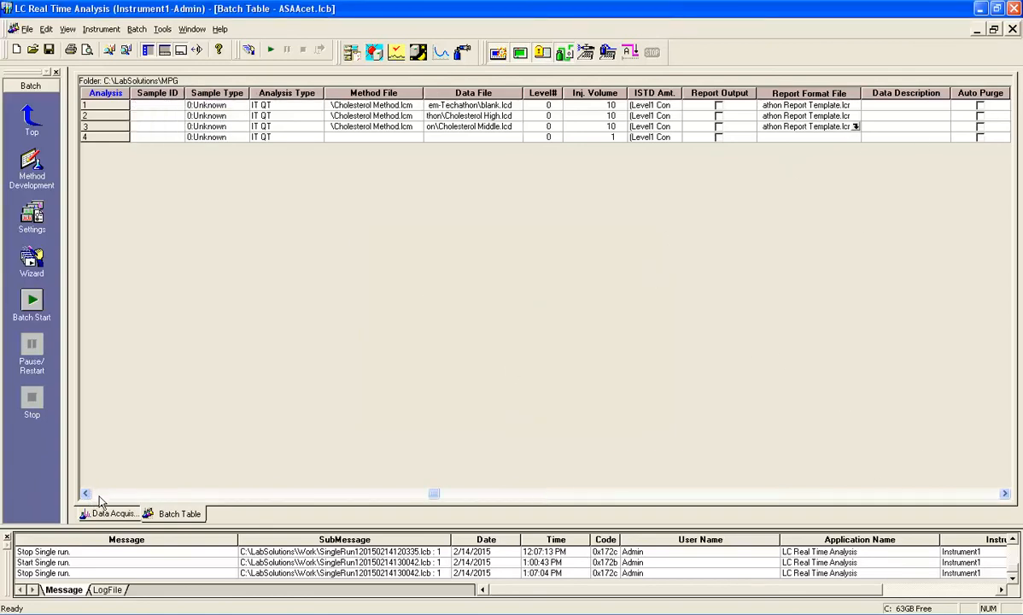
pyautogui.click(149, 138)
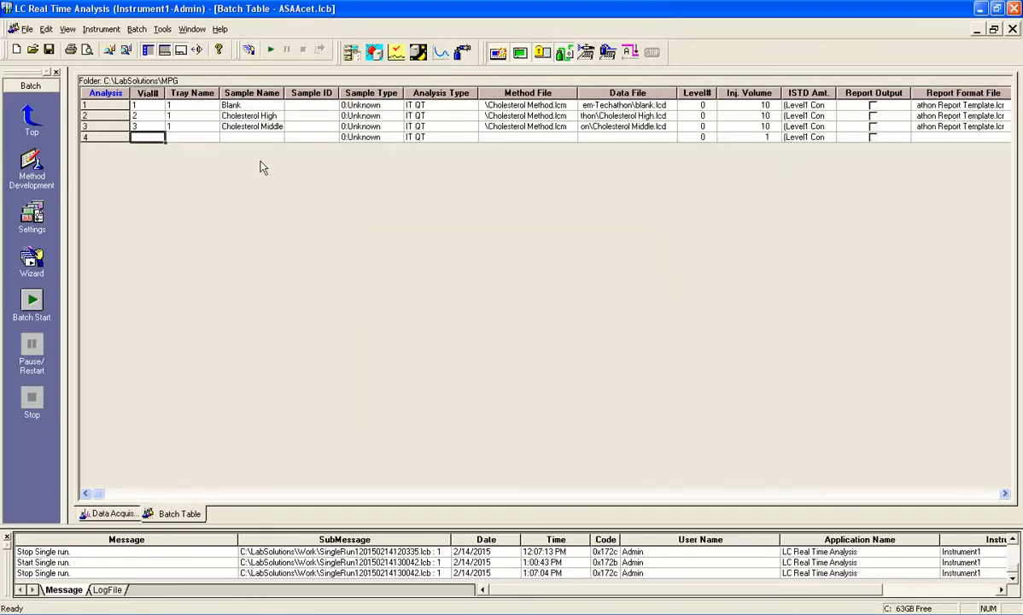
pyautogui.write('4')
pyautogui.press('Tab')
pyautogui.write('1')
pyautogui.press('Tab')
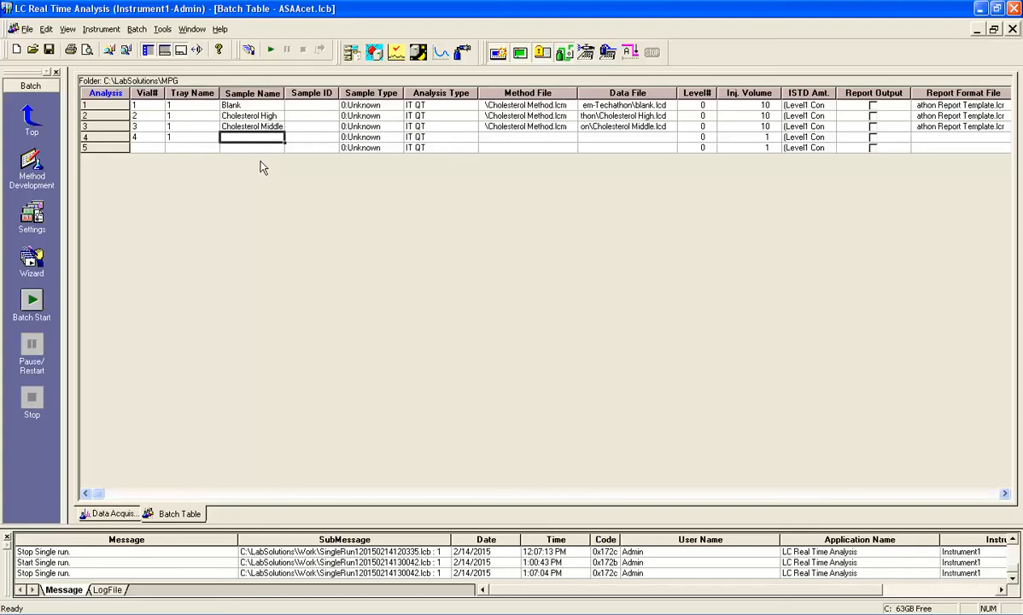
pyautogui.write('Cho')
pyautogui.write('terol Low')
pyautogui.click(534, 139)
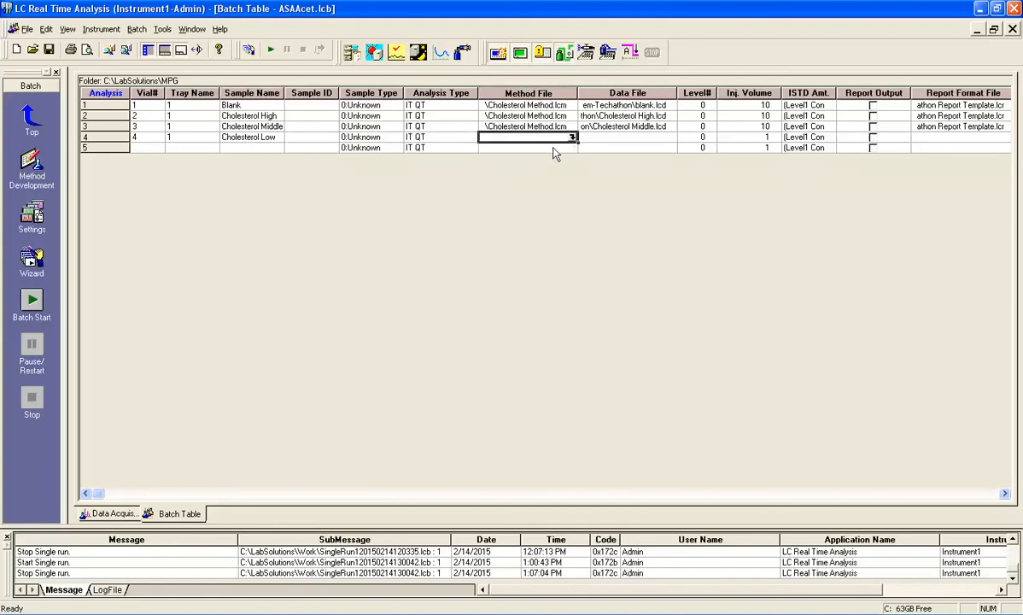
pyautogui.click(546, 128)
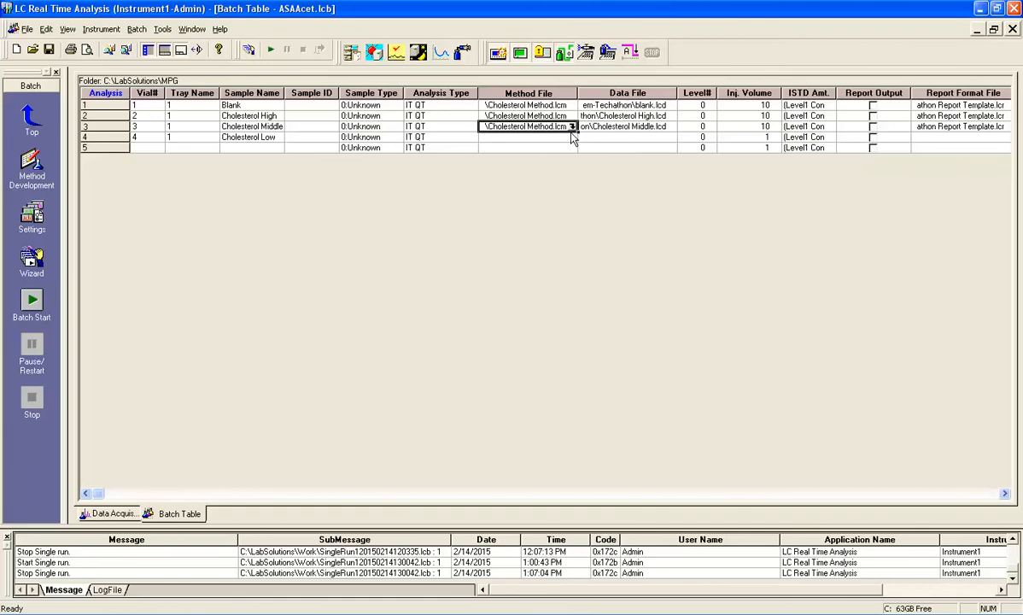
pyautogui.click(571, 138)
pyautogui.click(572, 137)
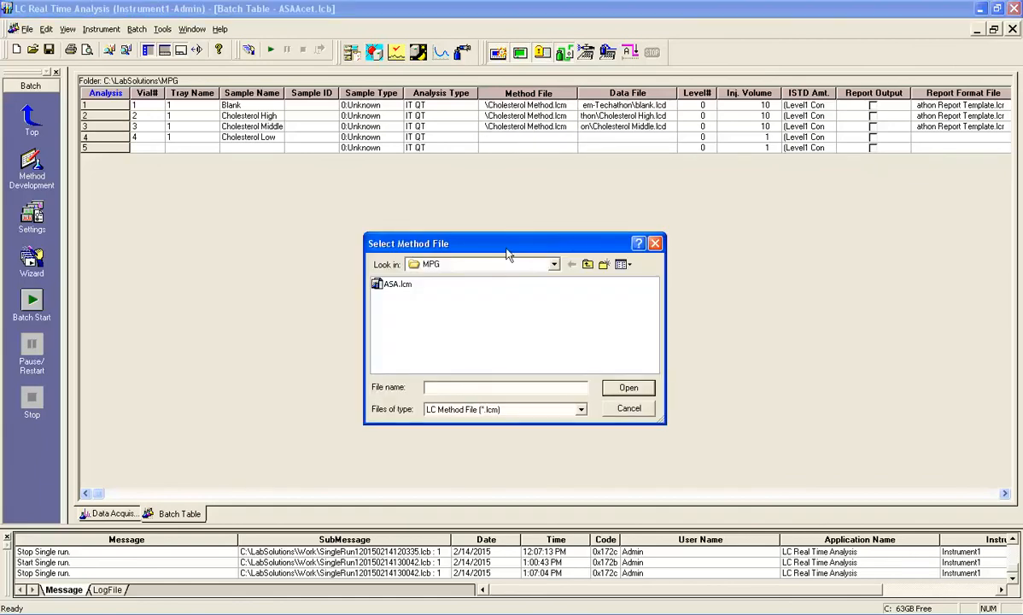
pyautogui.click(629, 409)
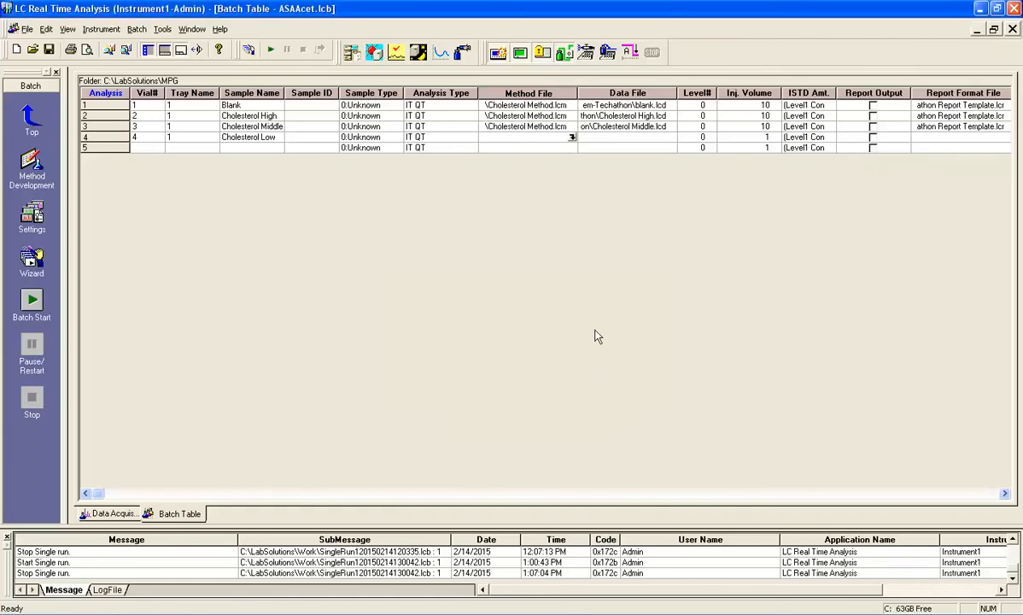
# Fill the third row's Cholesterol Method.lcm method file down into the fourth row.
pyautogui.click(533, 128)
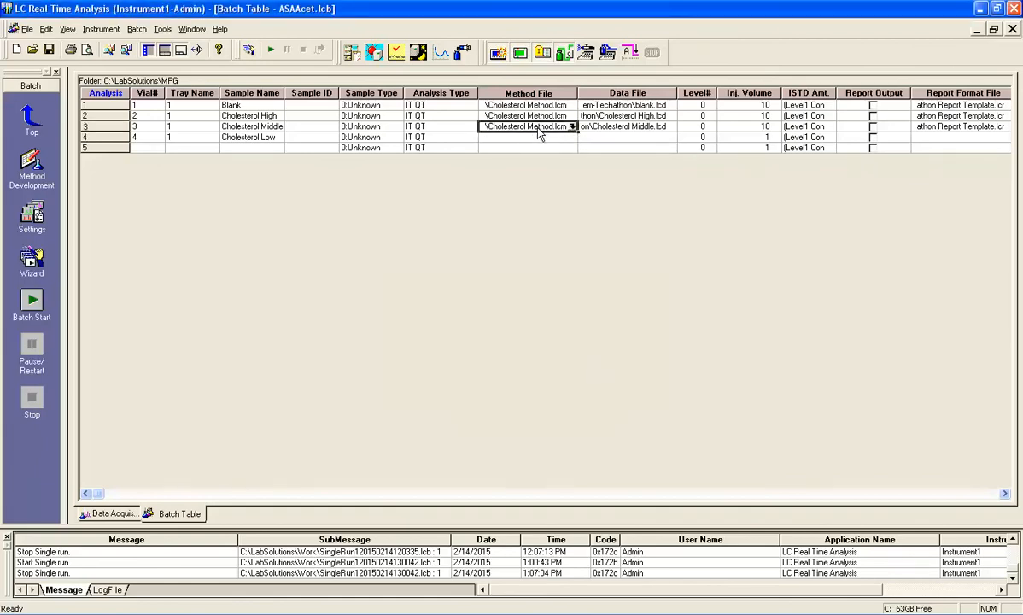
pyautogui.moveTo(537, 130); pyautogui.dragTo(537, 143)
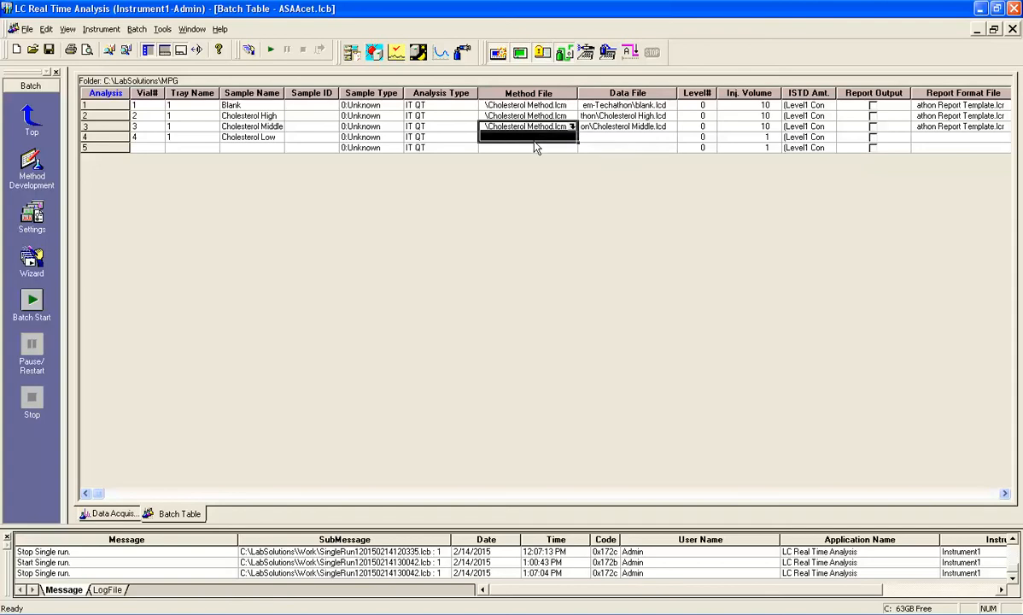
pyautogui.rightClick(535, 128)
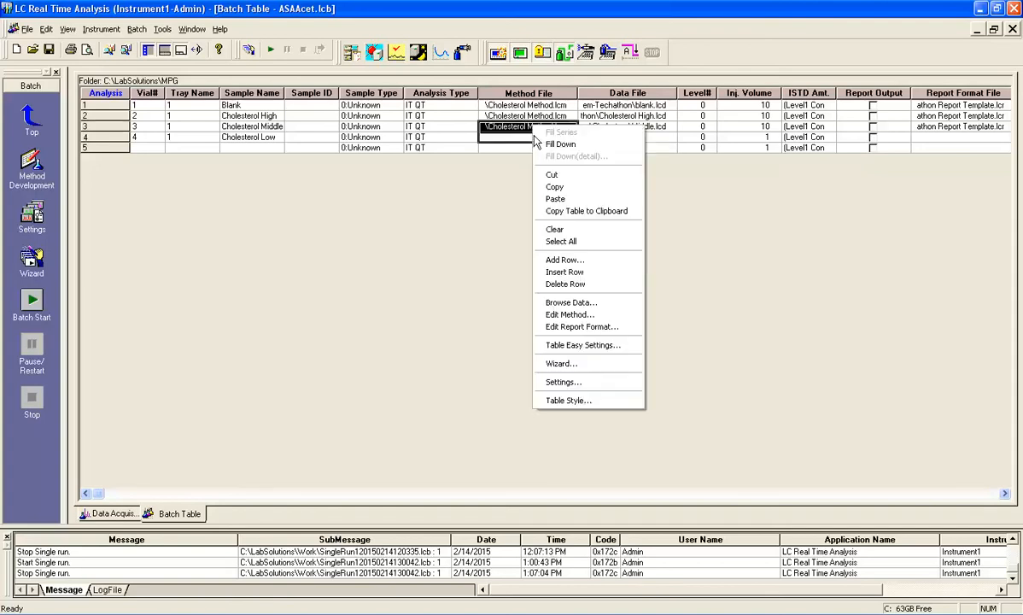
pyautogui.click(555, 143)
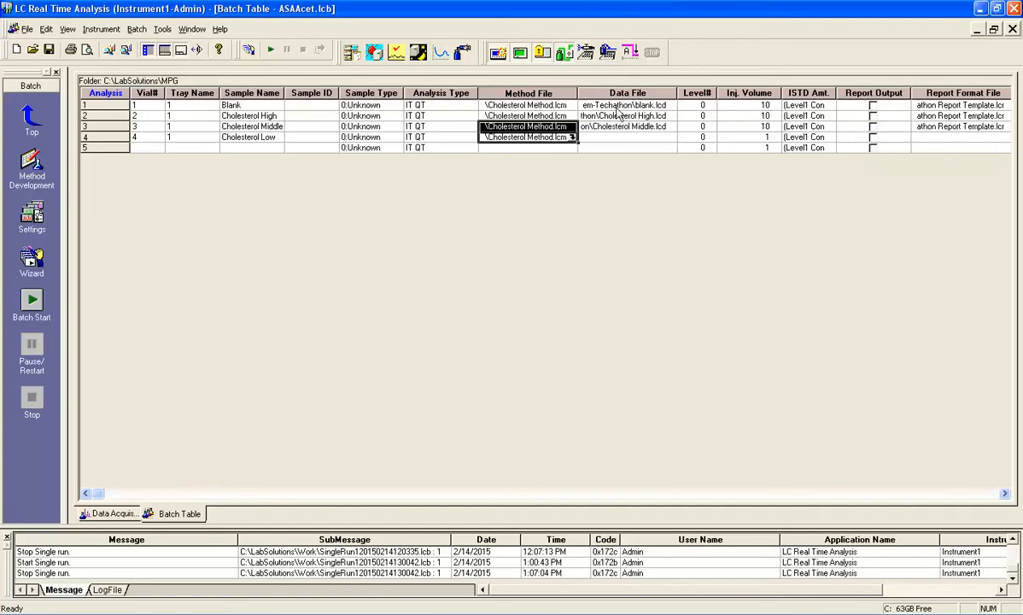
# Set the fourth row's data file to Cholesterol Low in the LabSolutions Chem-Techathon folder.
pyautogui.click(627, 137)
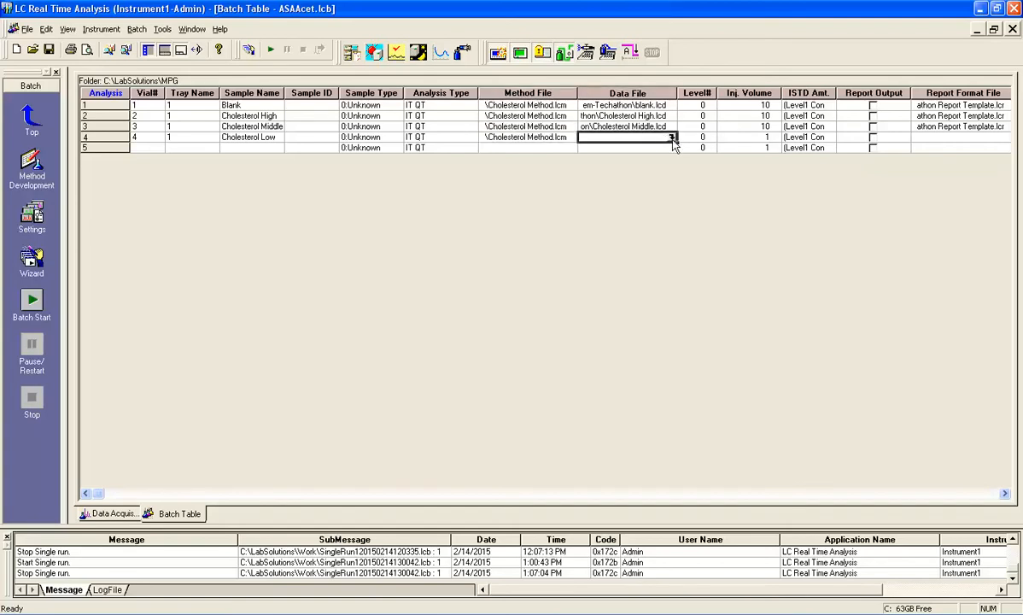
pyautogui.click(629, 135)
pyautogui.click(504, 265)
pyautogui.click(496, 322)
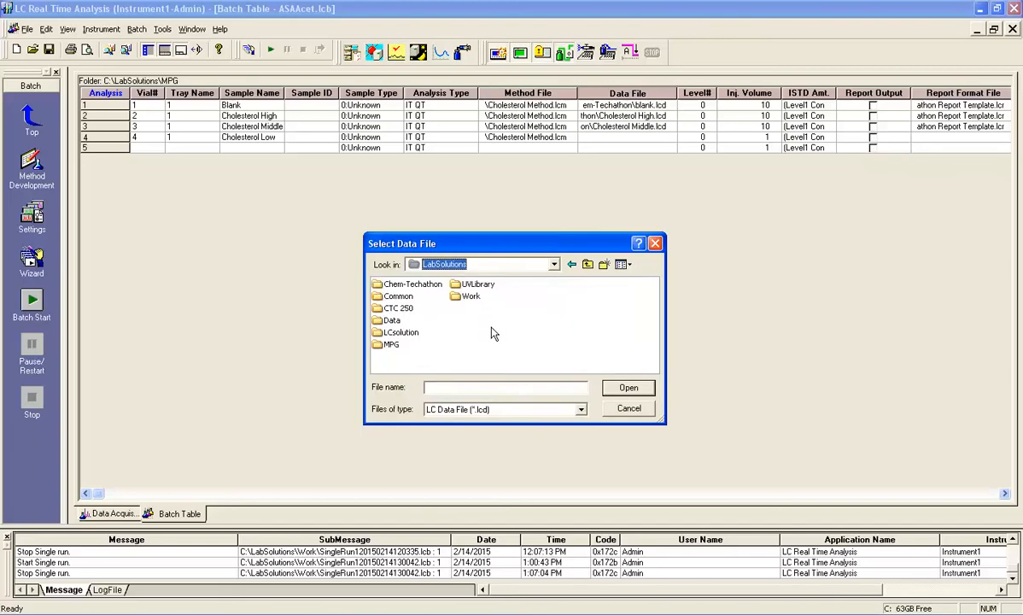
pyautogui.click(438, 288)
pyautogui.doubleClick(438, 289)
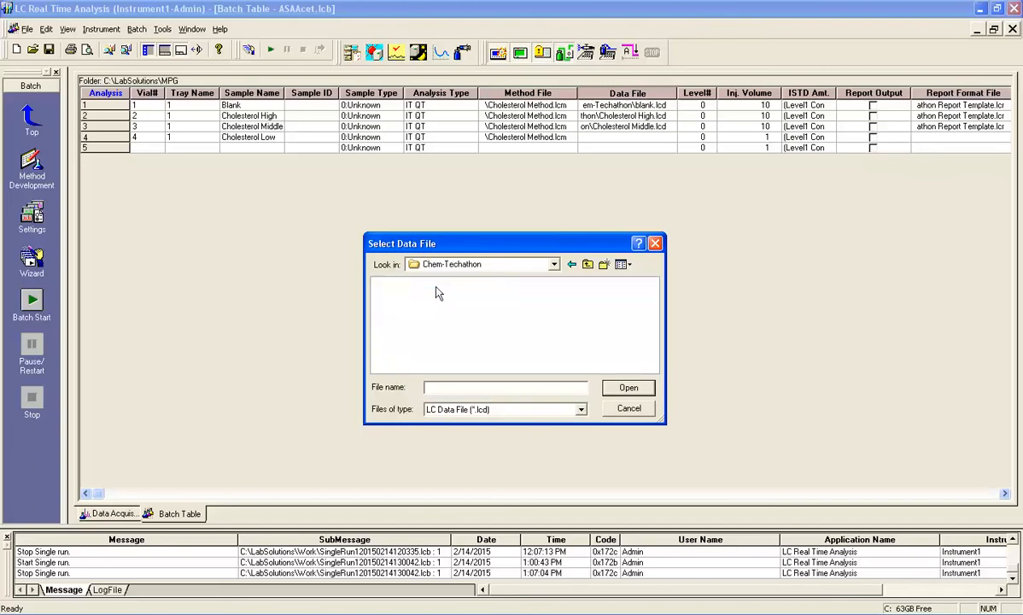
pyautogui.click(465, 387)
pyautogui.write('Chole')
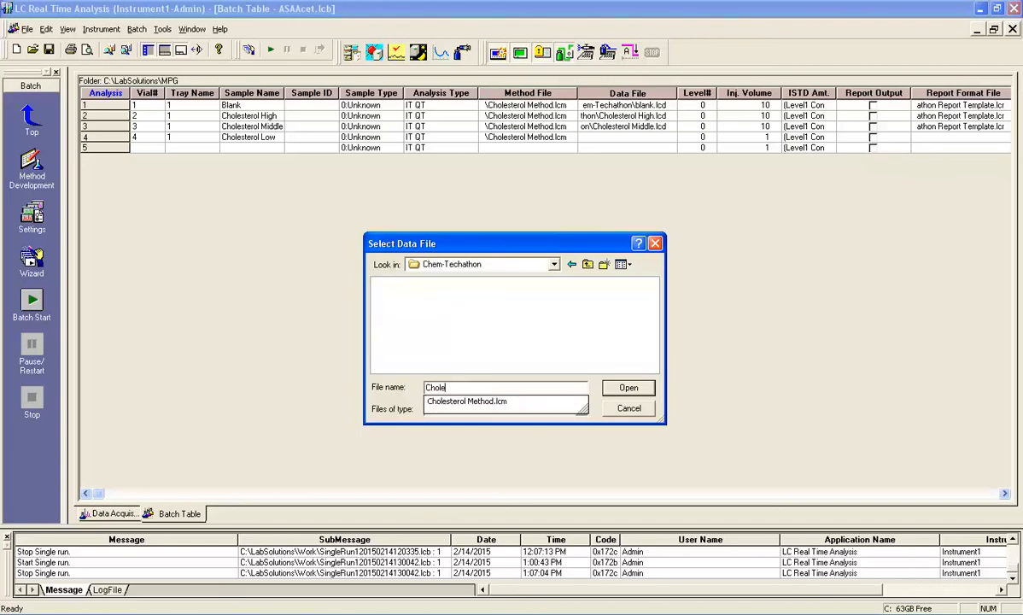
pyautogui.write('sterol Low')
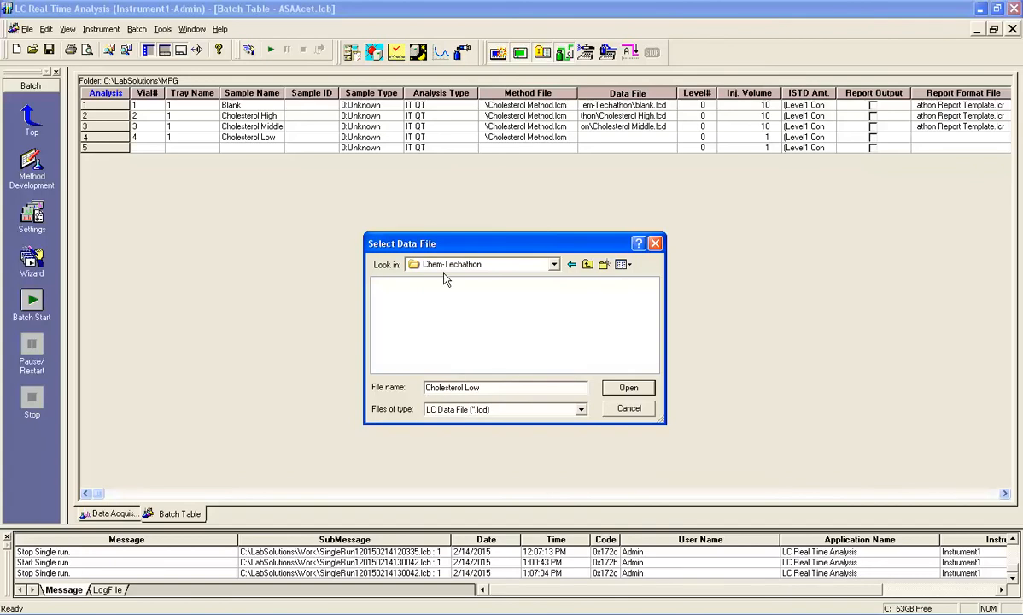
pyautogui.click(630, 389)
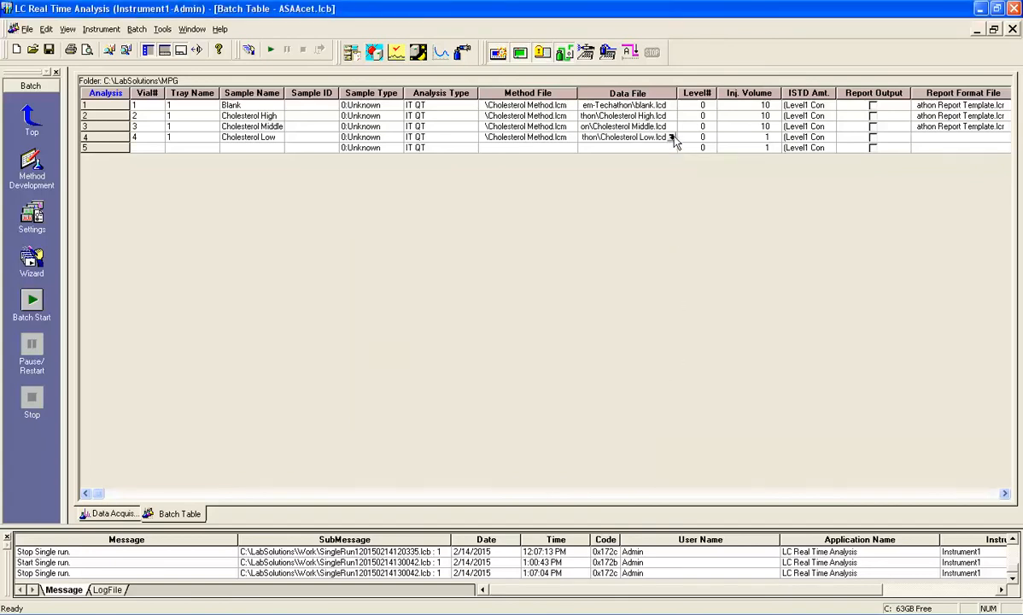
# Fill the third row's injection volume of 10 down into the fourth row.
pyautogui.click(755, 127)
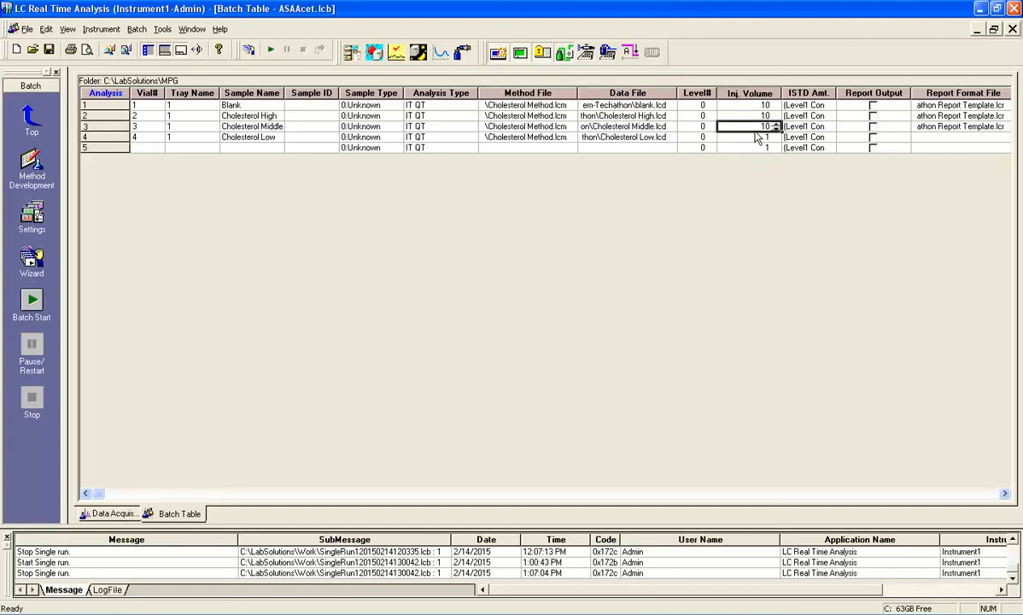
pyautogui.moveTo(753, 128); pyautogui.dragTo(754, 139)
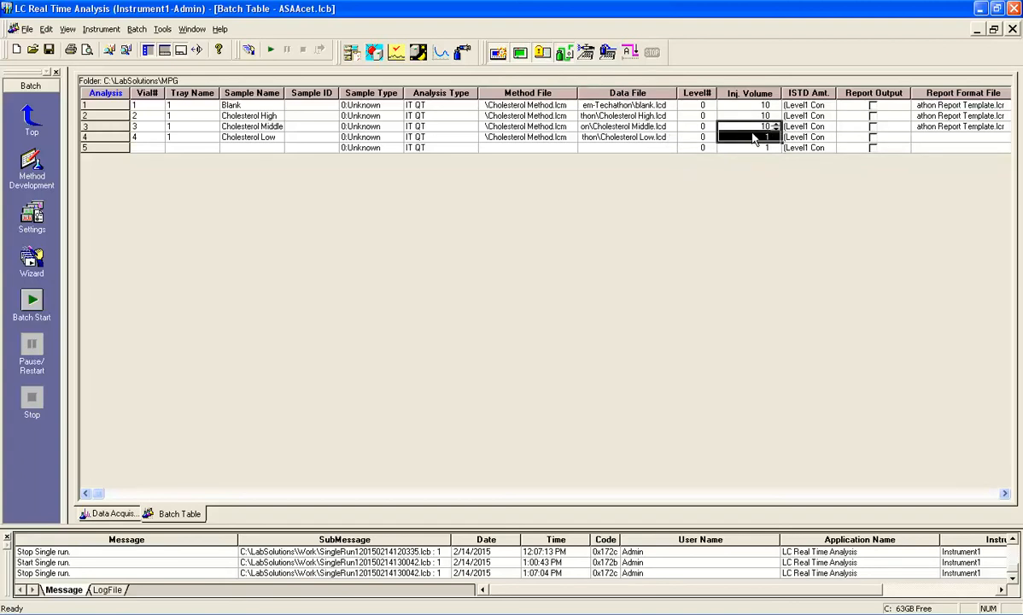
pyautogui.click(753, 129)
pyautogui.moveTo(753, 133); pyautogui.dragTo(750, 139)
pyautogui.rightClick(742, 128)
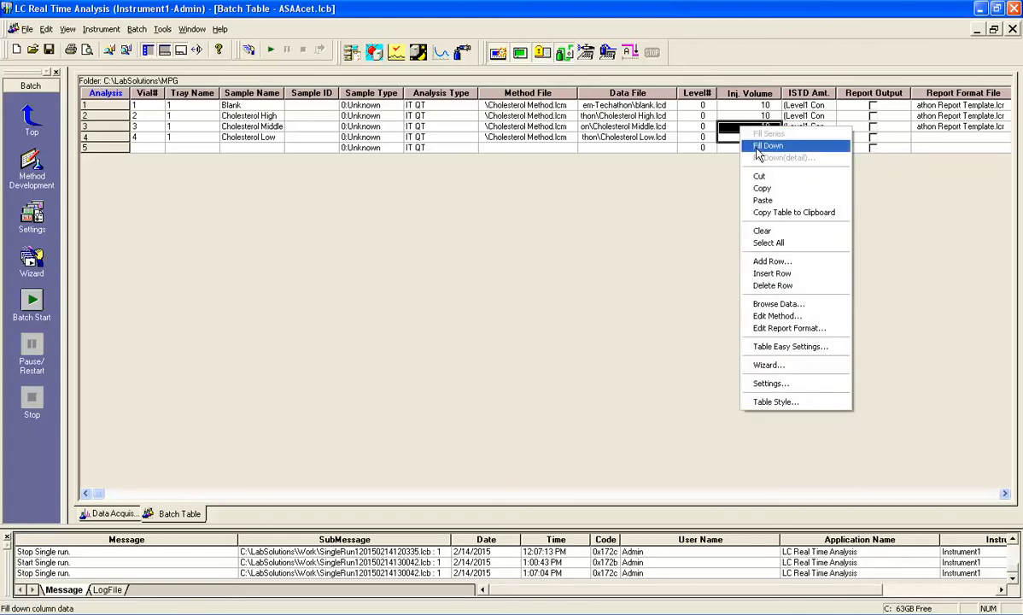
pyautogui.click(757, 147)
# Fill the third row's Report Template.lcr report format file down into the fourth row.
pyautogui.click(1005, 494)
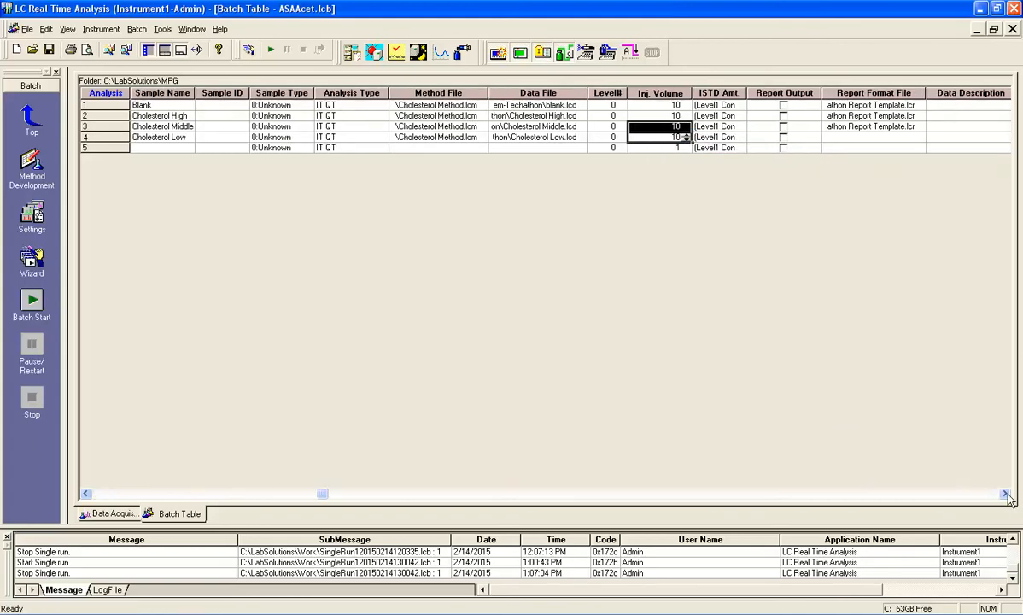
pyautogui.click(1005, 494)
pyautogui.click(1005, 494)
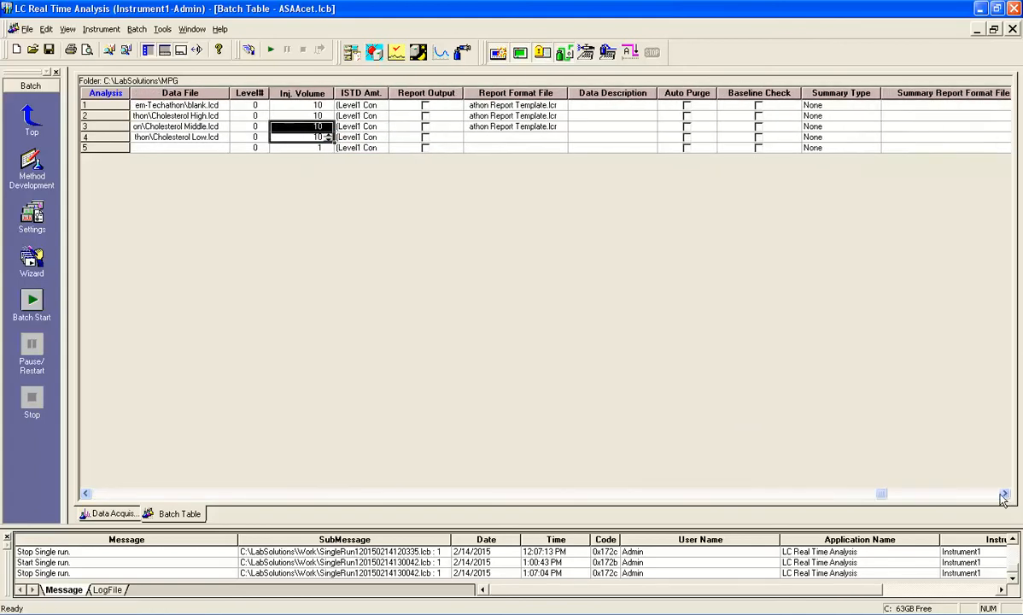
pyautogui.click(517, 126)
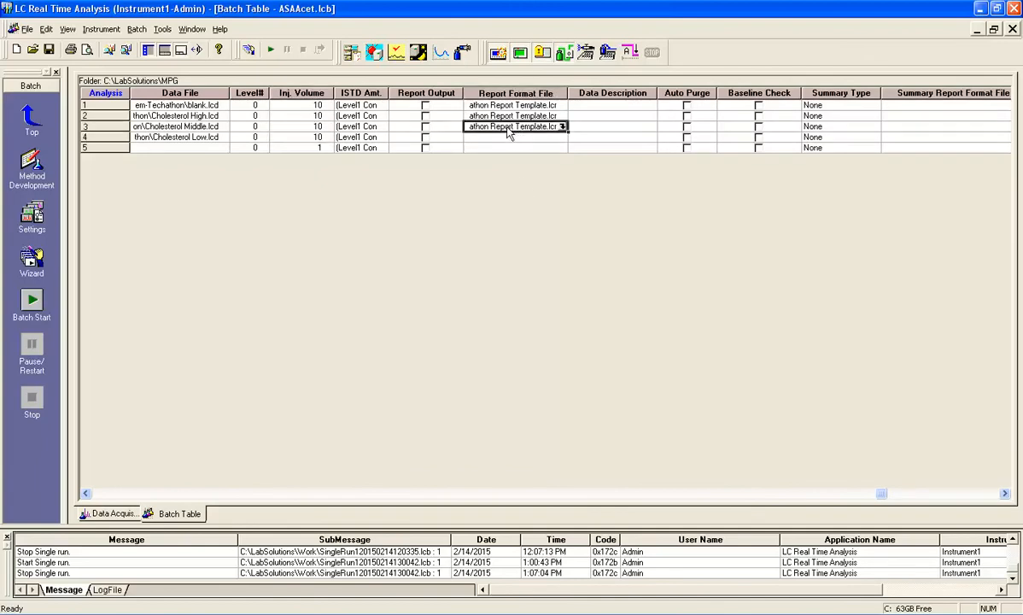
pyautogui.moveTo(507, 127); pyautogui.dragTo(509, 139)
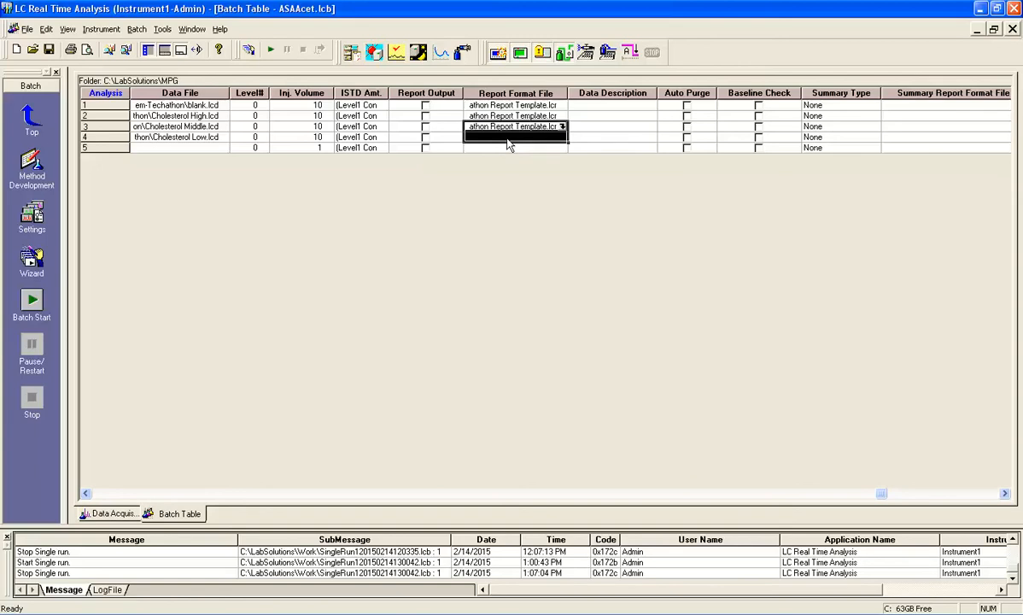
pyautogui.rightClick(508, 142)
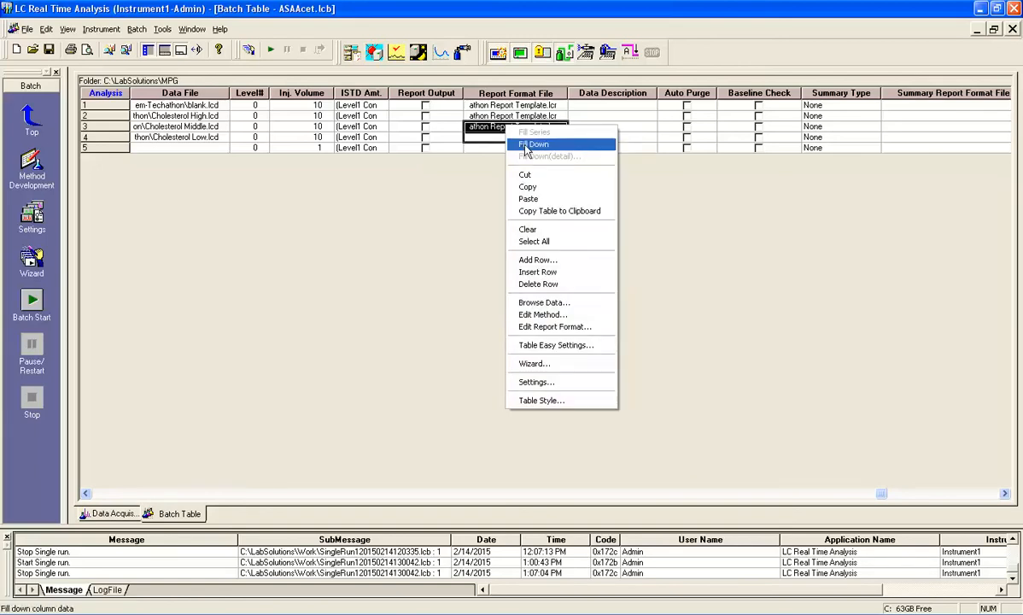
pyautogui.click(534, 145)
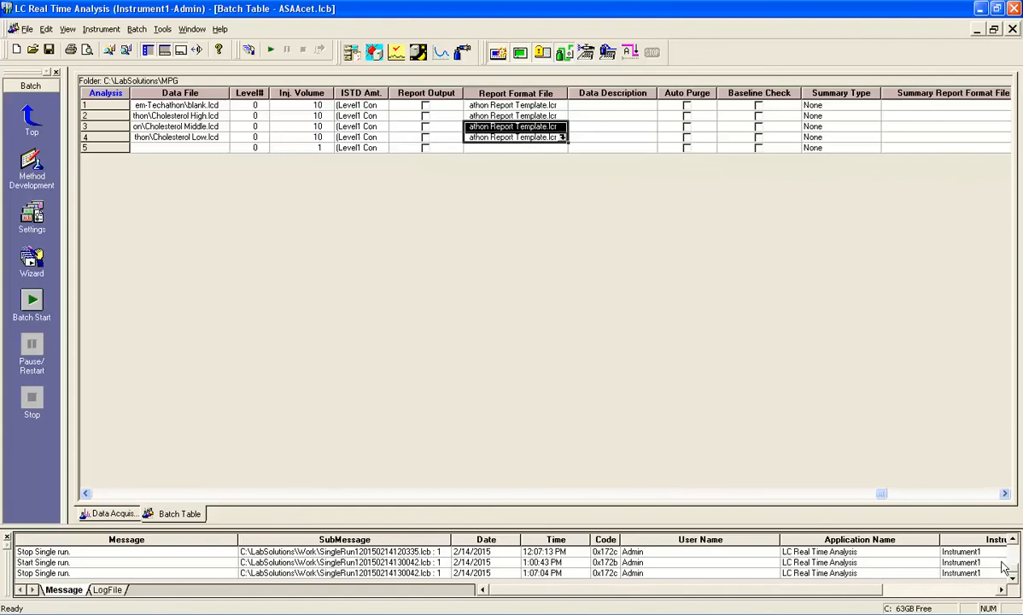
# Start the batch run with the execution range set to all lines, saving the lines in ASAAcet.lcb.
pyautogui.click(91, 493)
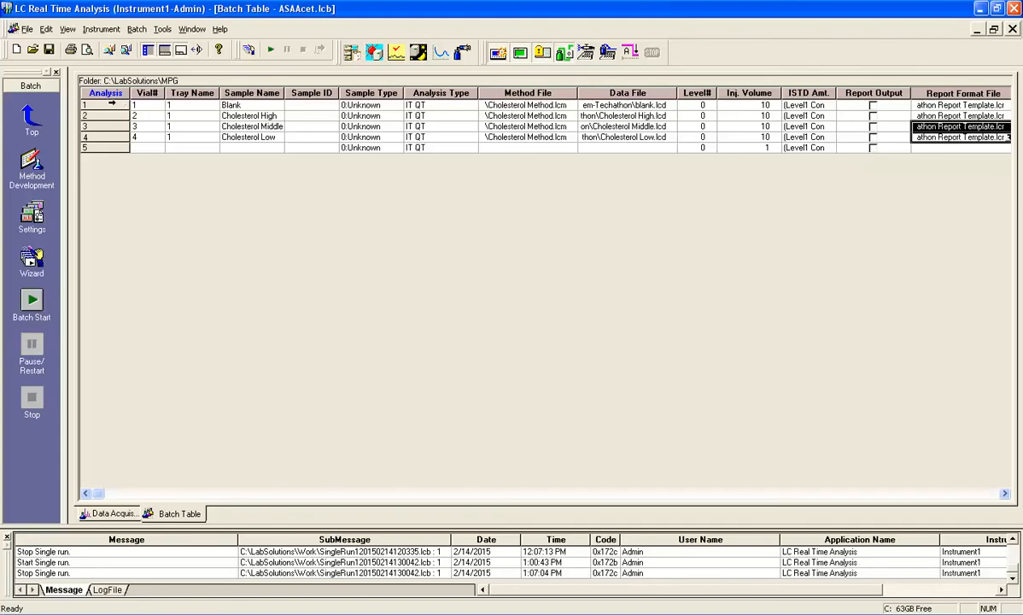
pyautogui.click(102, 104)
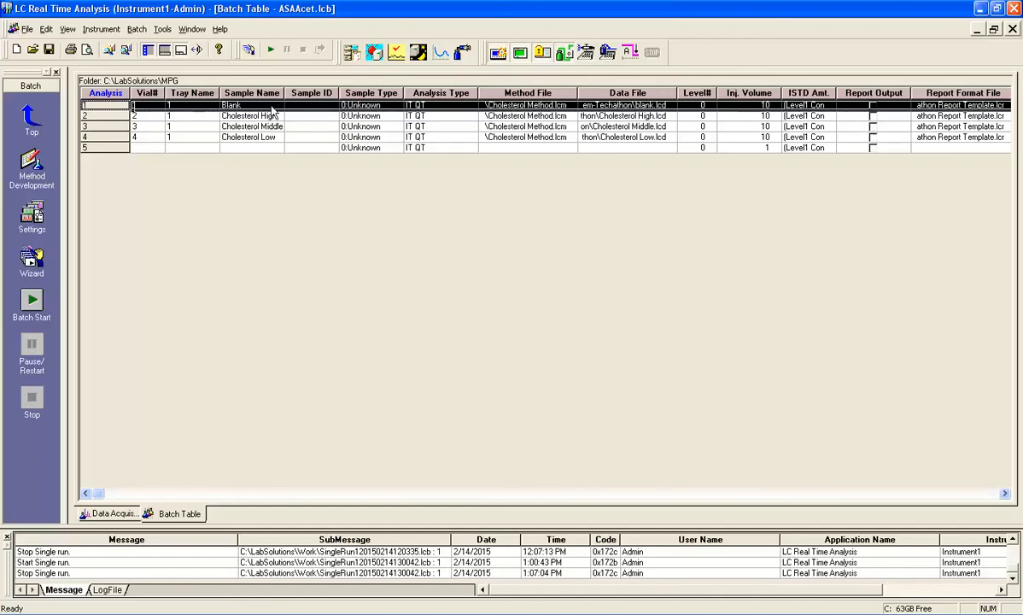
pyautogui.click(32, 303)
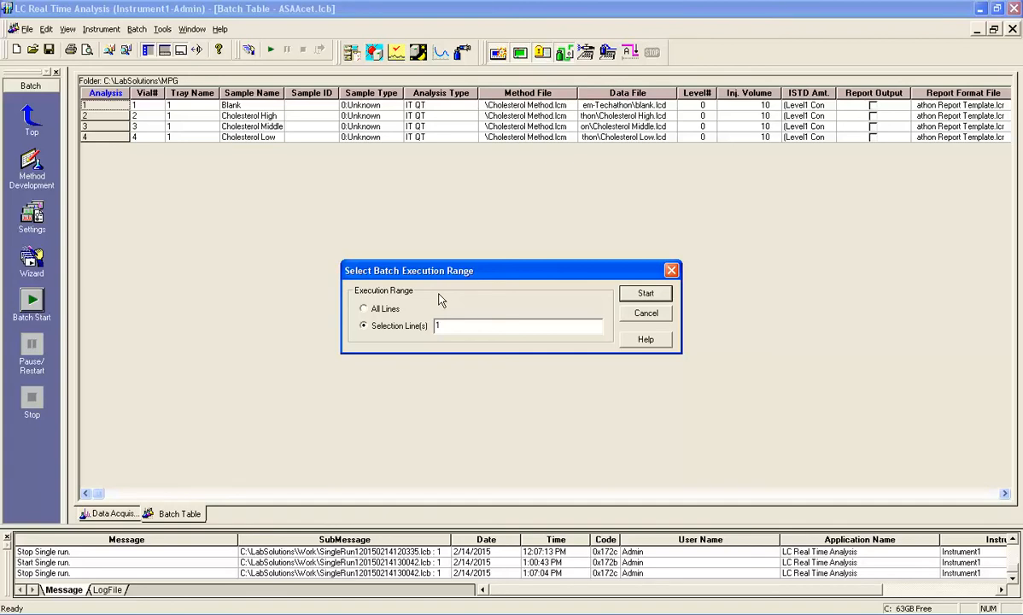
pyautogui.click(379, 311)
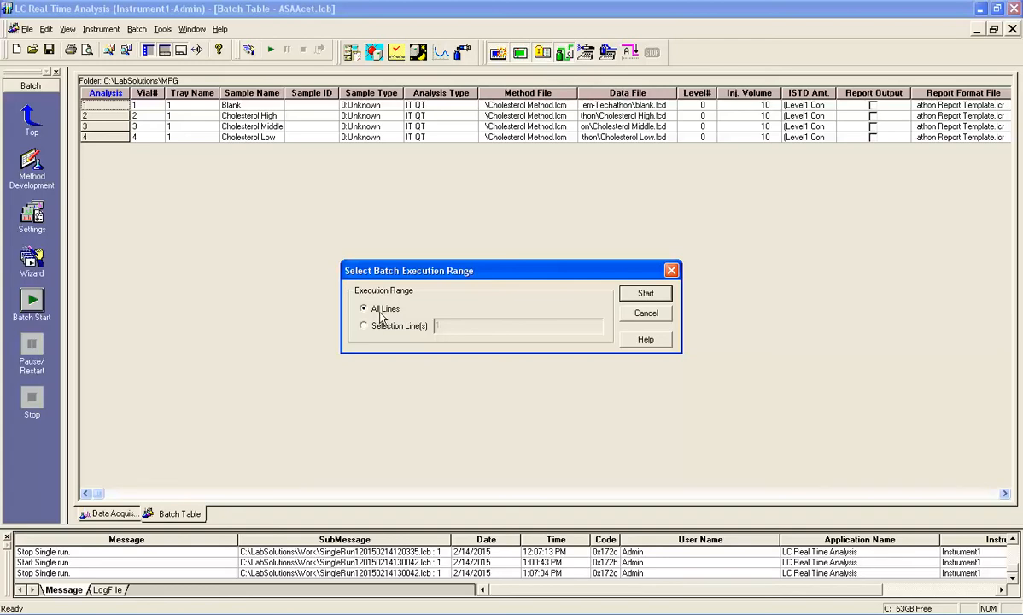
pyautogui.click(642, 295)
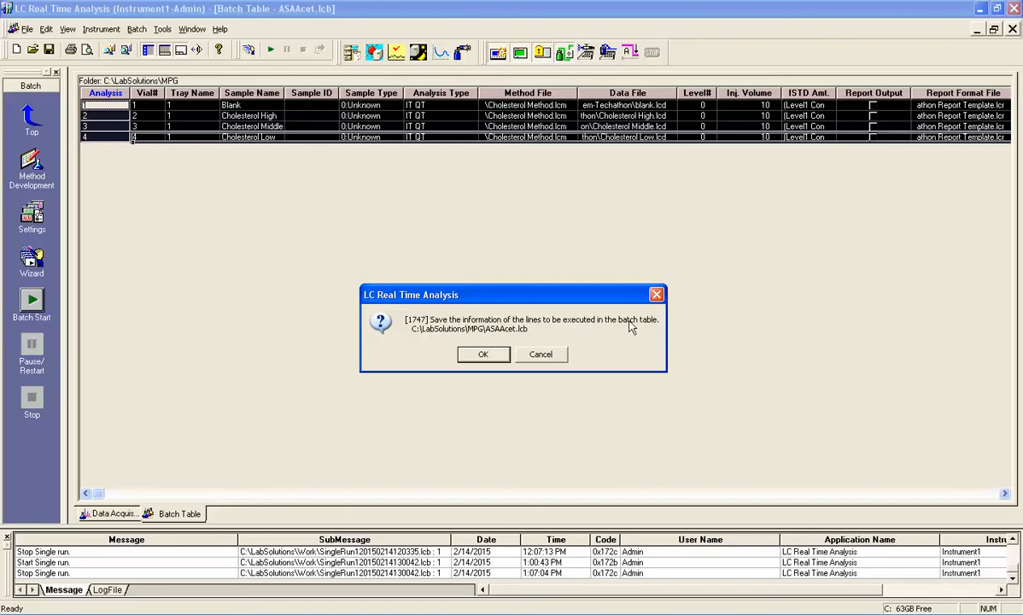
pyautogui.click(481, 354)
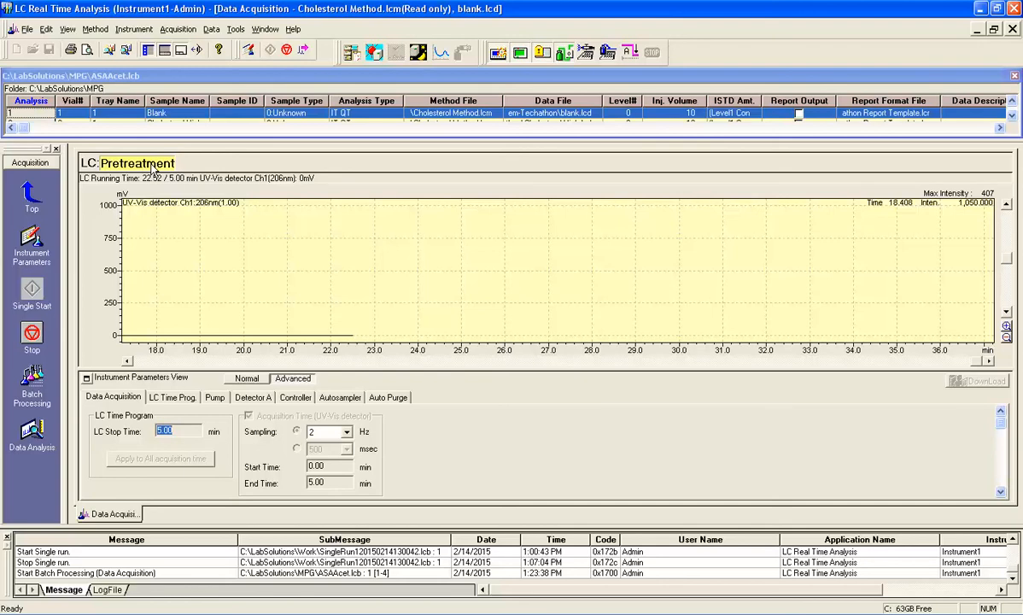
# Enlarge the batch table area above the chromatogram to show all four sample rows.
pyautogui.click(182, 433)
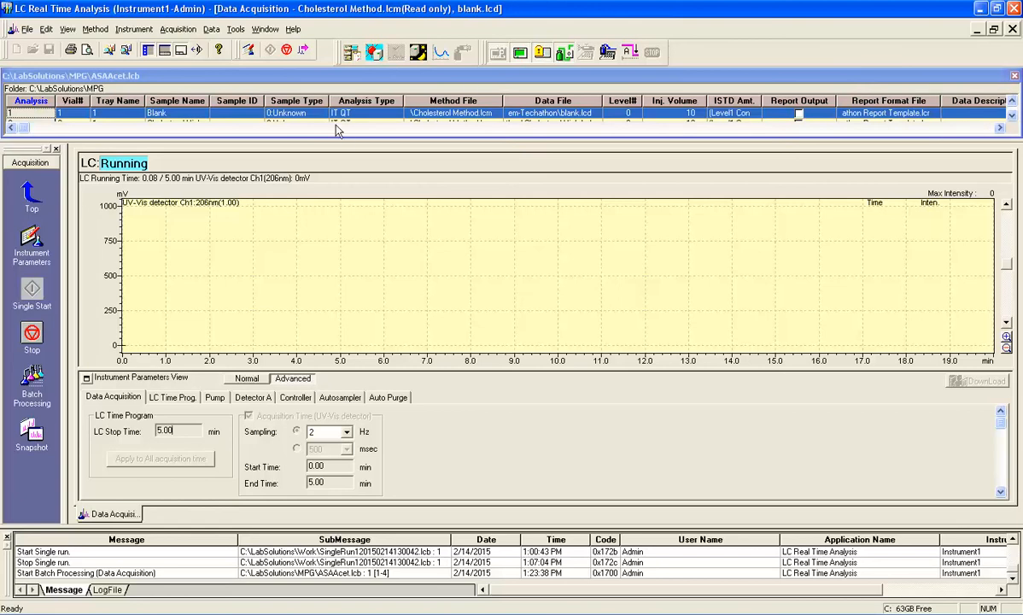
pyautogui.moveTo(338, 128); pyautogui.dragTo(341, 181)
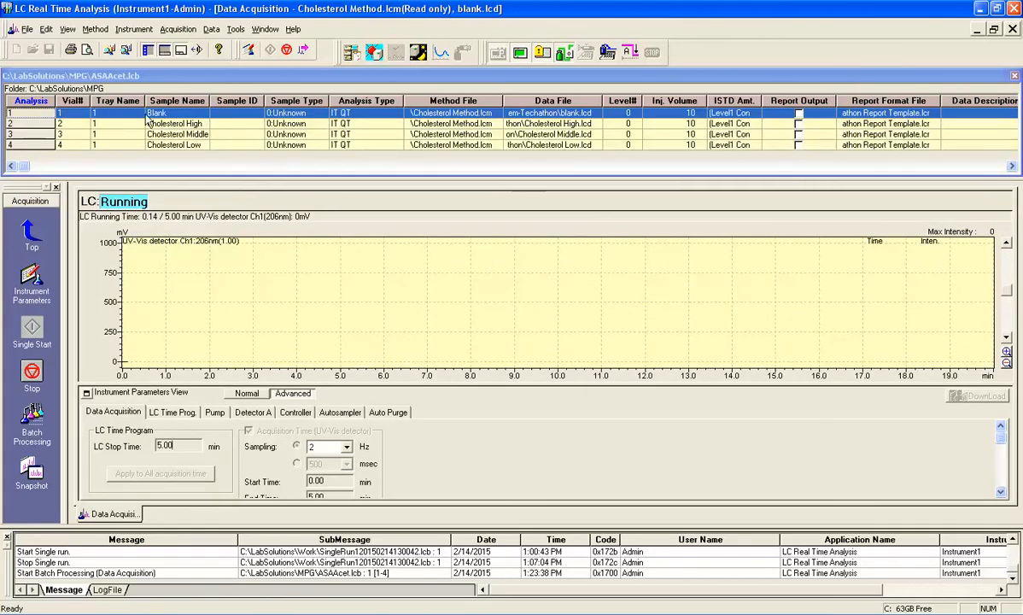